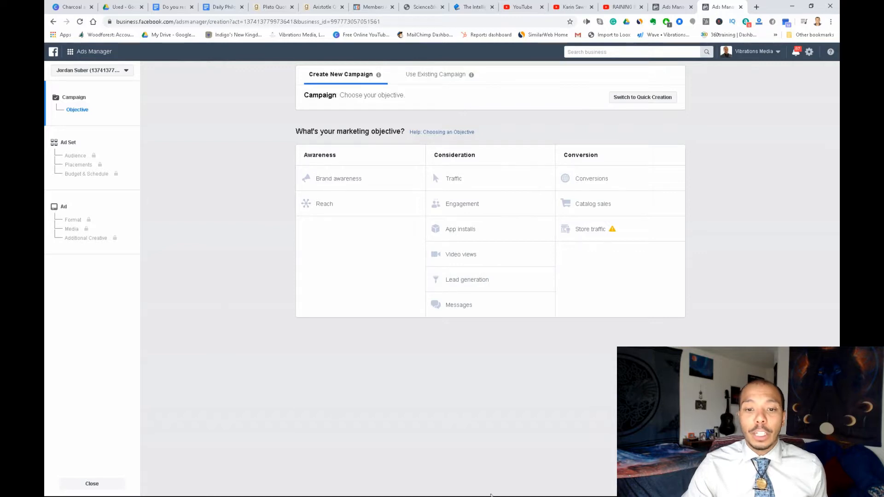
Step: Choose Lead generation as the marketing objective and declare the campaign a Special Ad Category for Housing
{"action": "left_click", "coordinate": [481, 290]}
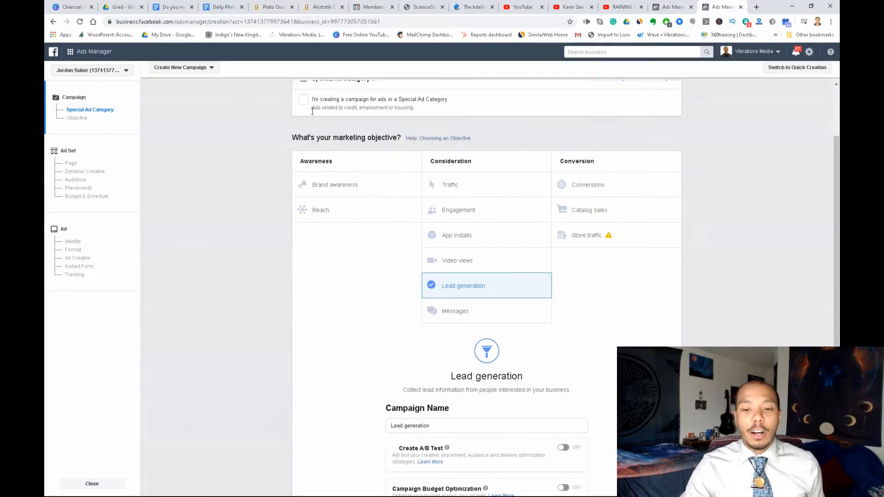
{"action": "left_click", "coordinate": [303, 100]}
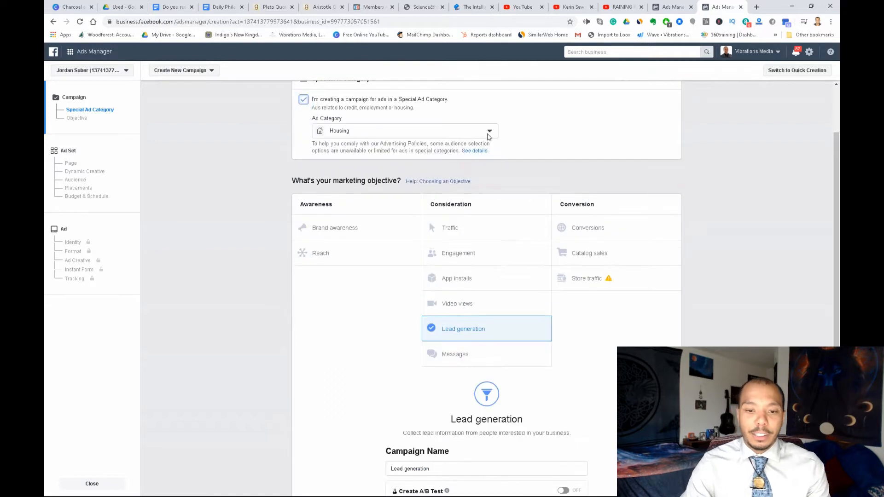
Step: Name the campaign "Lead generation - Facebook ad Training"
{"action": "scroll", "coordinate": [454, 233], "scroll_direction": "down", "scroll_amount": 3}
{"action": "left_click", "coordinate": [449, 328]}
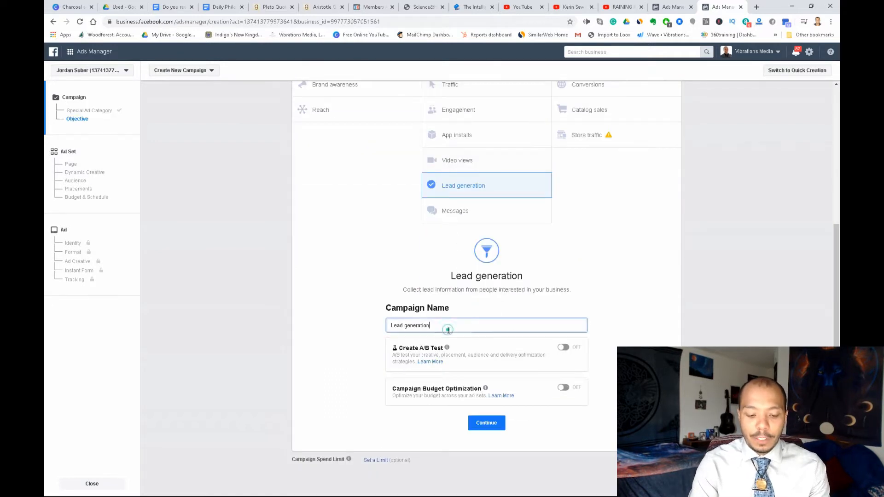
{"action": "type", "text": "- Facebook ad Training"}
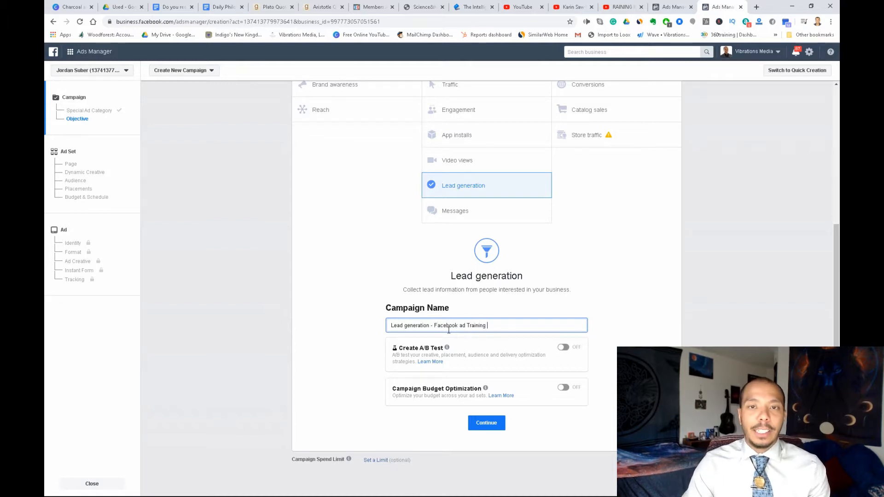
{"action": "scroll", "coordinate": [560, 211], "scroll_direction": "up", "scroll_amount": 5}
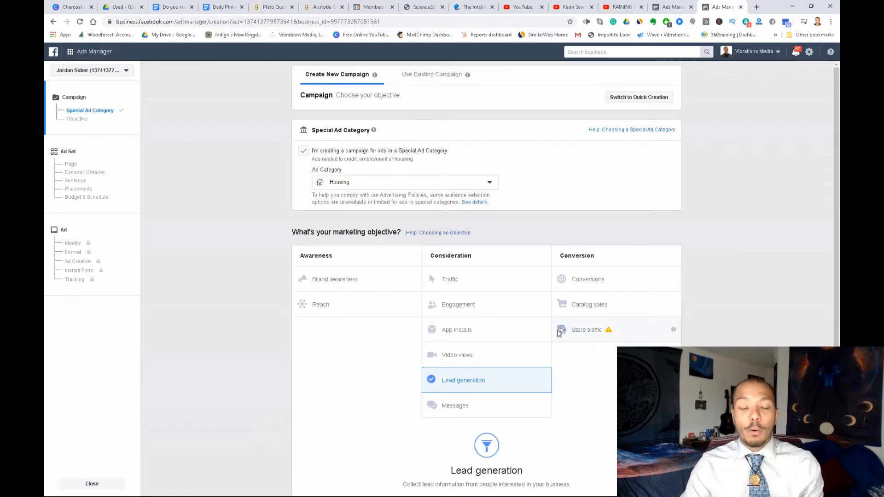
{"action": "scroll", "coordinate": [561, 337], "scroll_direction": "down", "scroll_amount": 4}
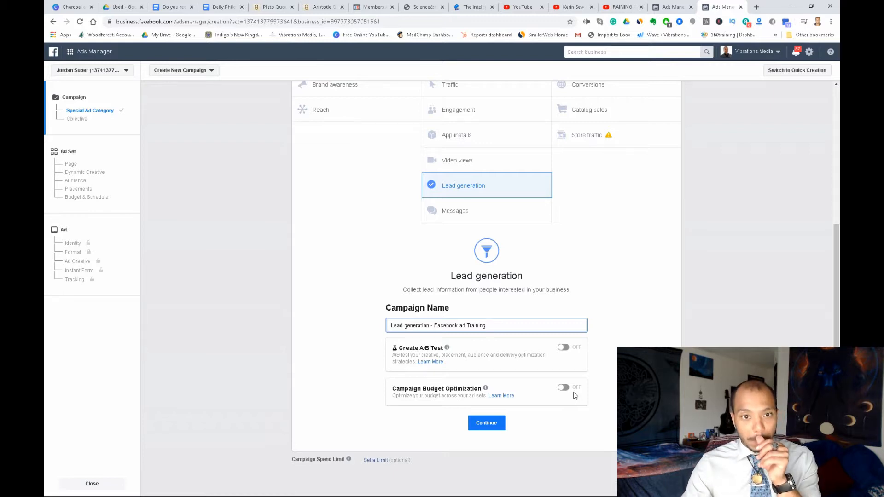
Step: Continue to the ad set and select Vibrations Marketing as the Facebook page to promote
{"action": "left_click", "coordinate": [487, 422]}
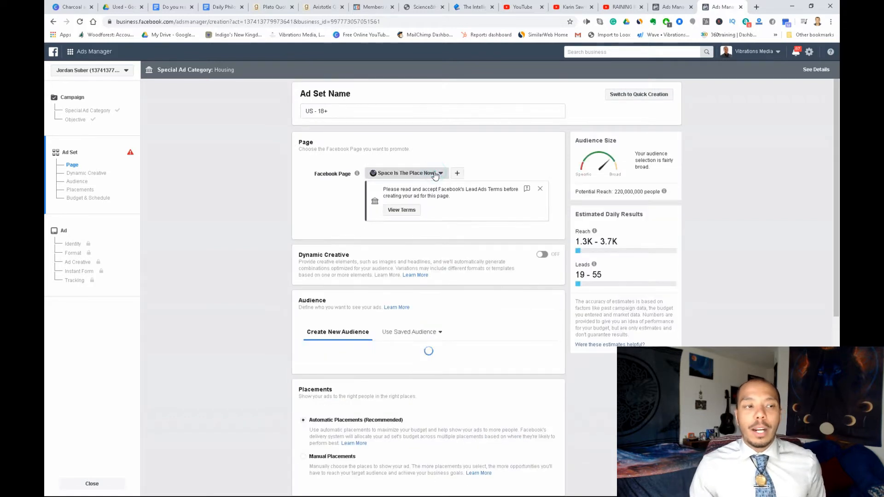
{"action": "left_click", "coordinate": [434, 174]}
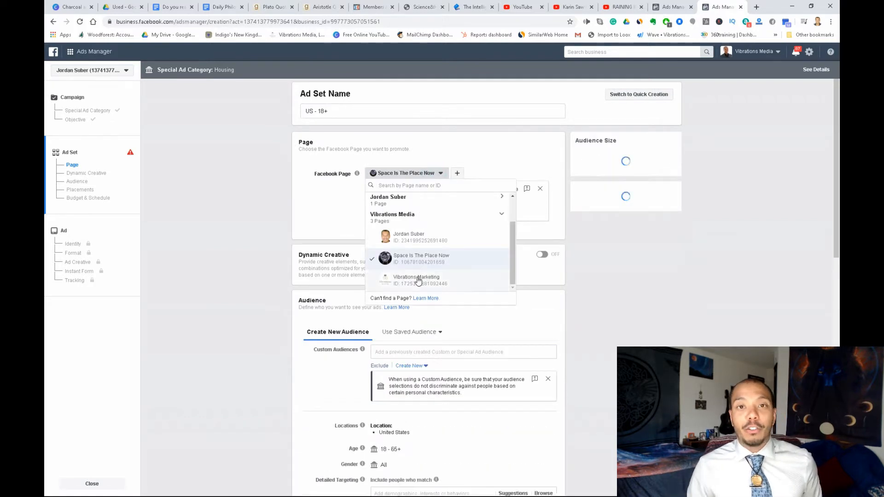
{"action": "left_click", "coordinate": [418, 279]}
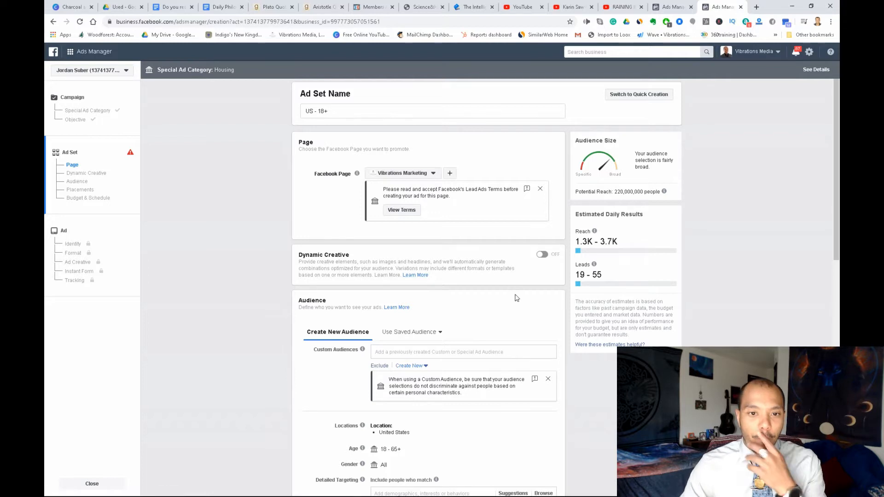
Step: Add the website custom audience "facebook ad traning" to the new audience
{"action": "scroll", "coordinate": [530, 290], "scroll_direction": "down", "scroll_amount": 3}
{"action": "left_click", "coordinate": [417, 186]}
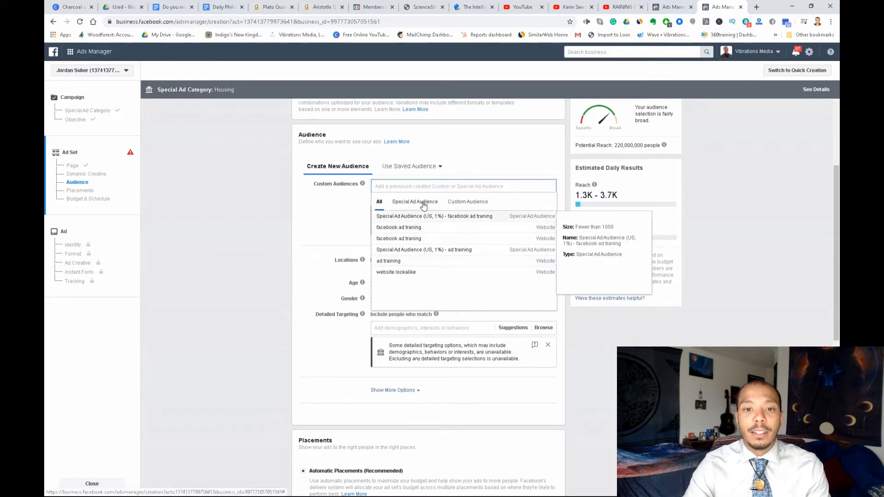
{"action": "left_click", "coordinate": [468, 202]}
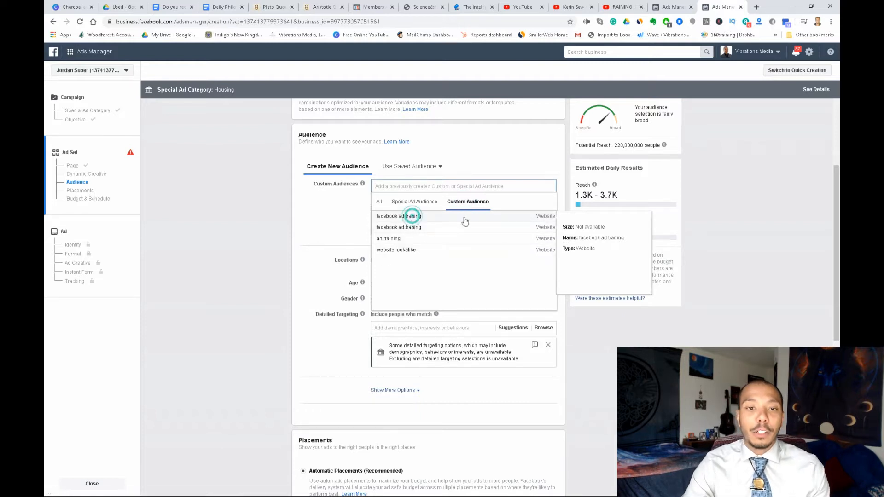
{"action": "left_click", "coordinate": [463, 218]}
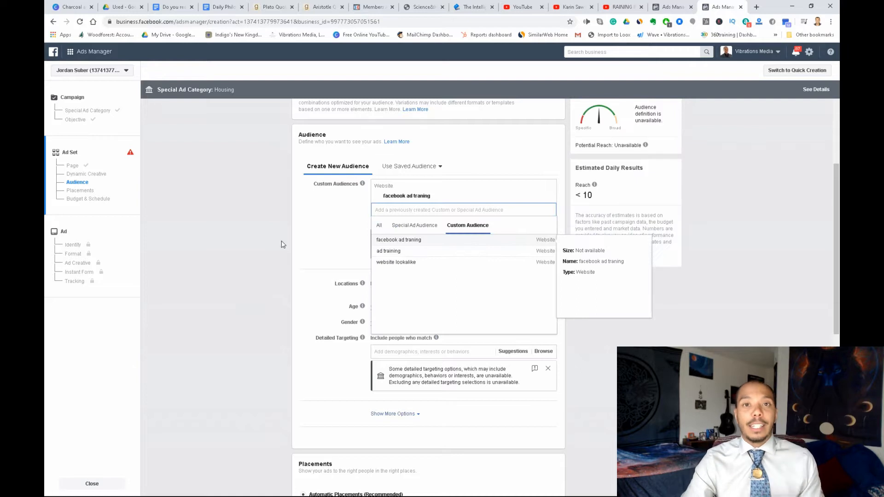
{"action": "left_click", "coordinate": [305, 231]}
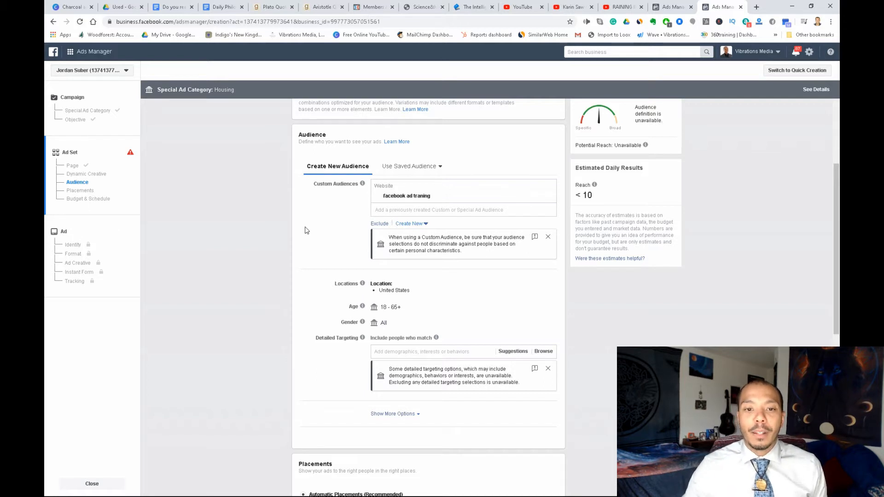
Step: Edit the audience location to target Austin, Texas, instead of the whole United States
{"action": "scroll", "coordinate": [374, 299], "scroll_direction": "down", "scroll_amount": 2}
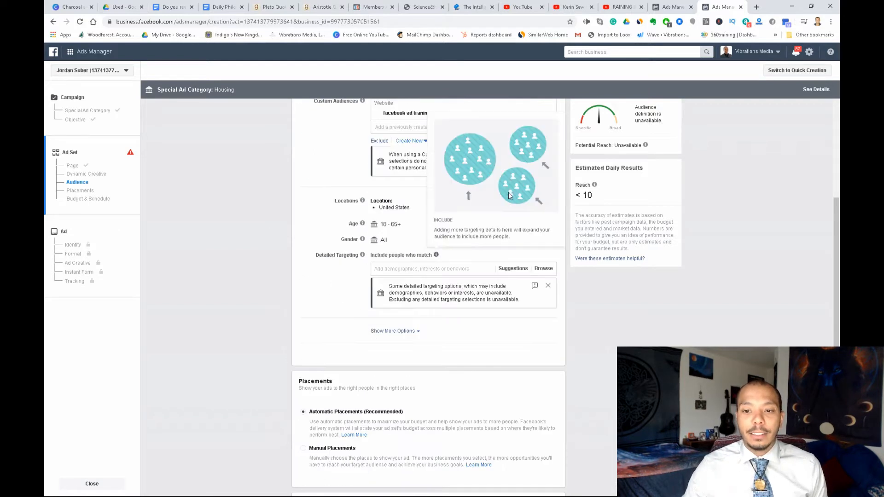
{"action": "scroll", "coordinate": [408, 292], "scroll_direction": "up", "scroll_amount": 2}
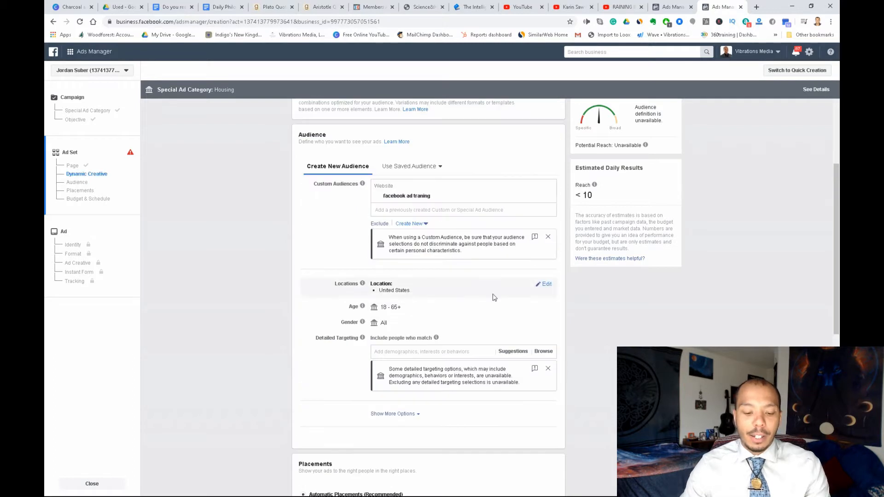
{"action": "left_click", "coordinate": [542, 284]}
{"action": "left_click", "coordinate": [429, 324]}
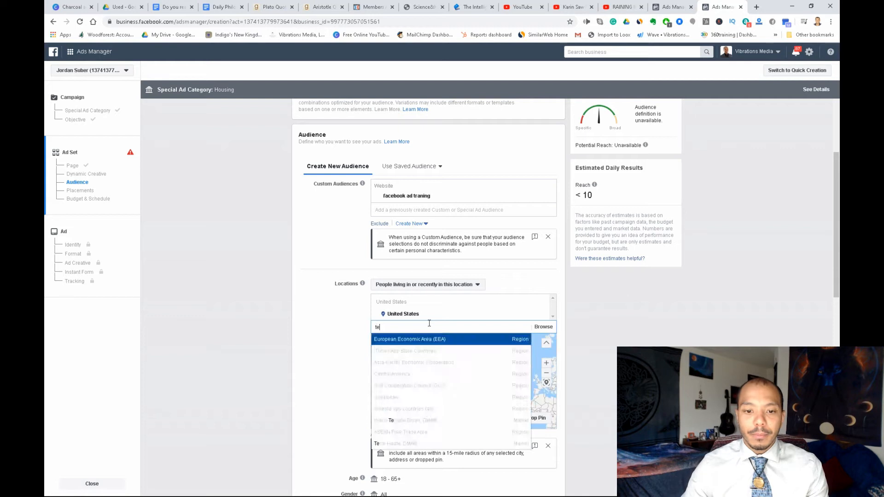
{"action": "type", "text": "austin"}
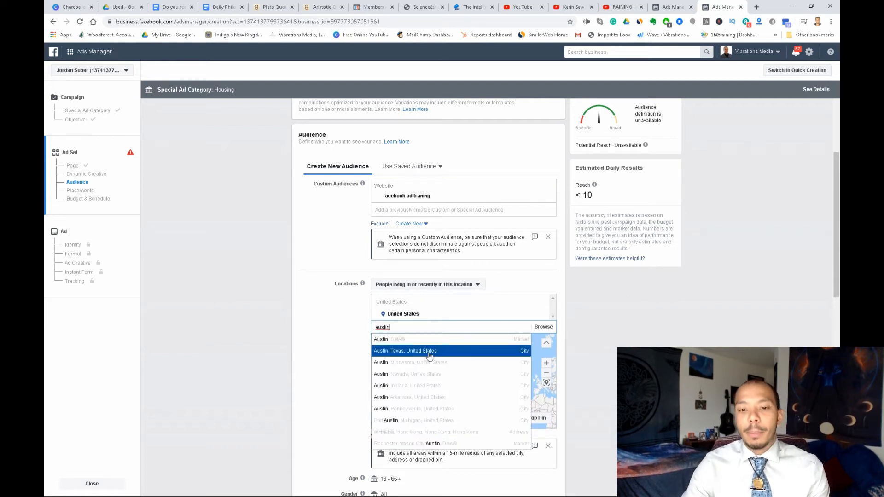
{"action": "left_click", "coordinate": [446, 350]}
{"action": "scroll", "coordinate": [529, 304], "scroll_direction": "down", "scroll_amount": 2}
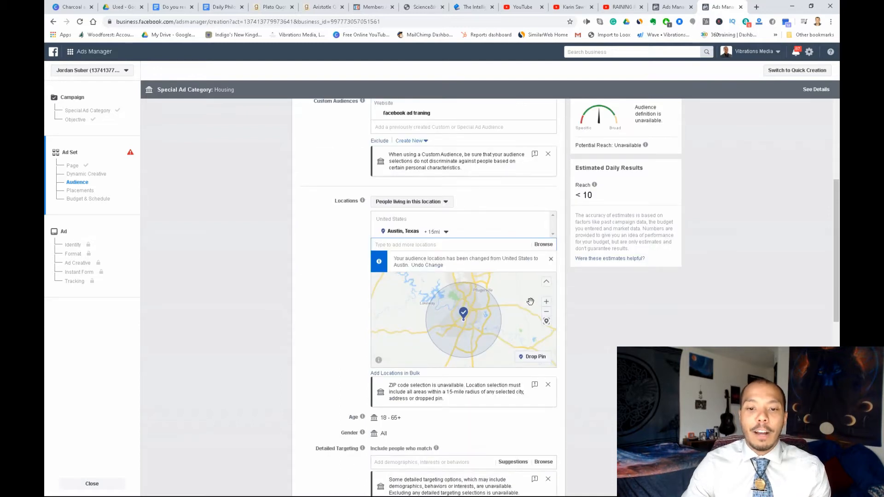
Step: Replace the Austin location with map pins at (30.3421, -97.7124) and (30.4013, -97.7838), and remove the first pin
{"action": "left_click", "coordinate": [529, 358]}
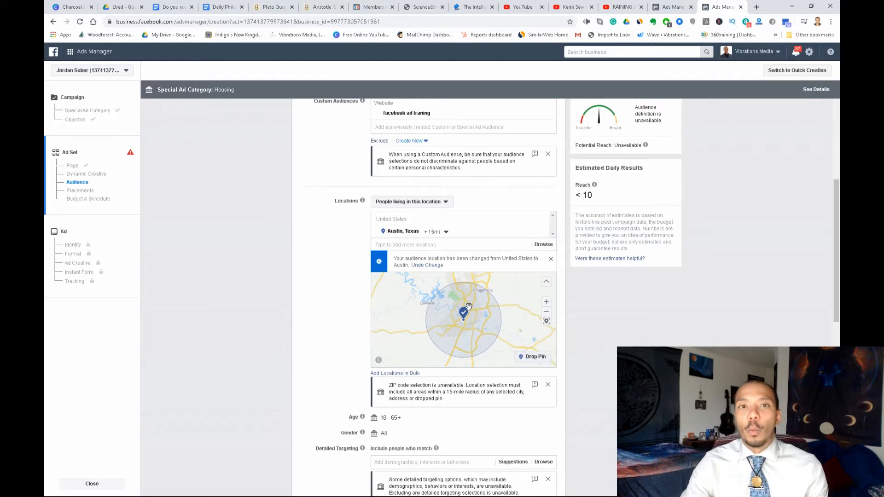
{"action": "left_click", "coordinate": [468, 306]}
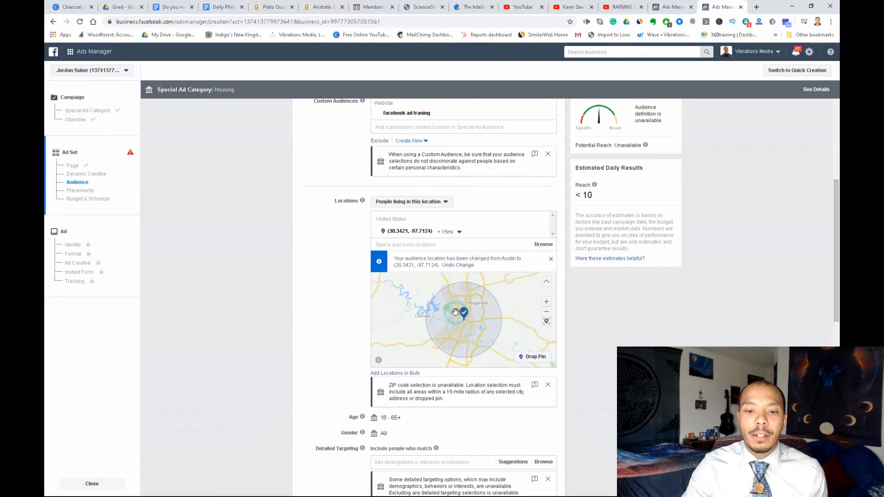
{"action": "left_click_drag", "start_coordinate": [465, 317], "coordinate": [460, 316]}
{"action": "left_click", "coordinate": [533, 356]}
{"action": "left_click", "coordinate": [449, 307]}
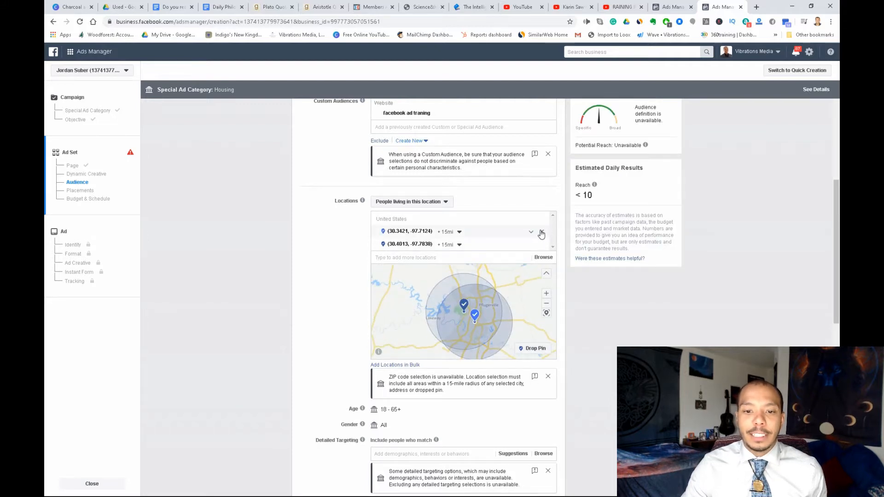
{"action": "left_click", "coordinate": [542, 231]}
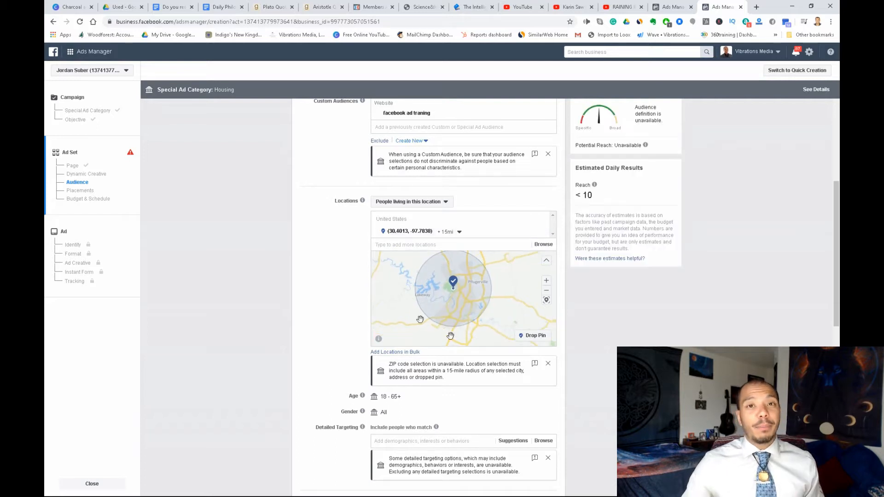
Step: Drop another pin northwest of Austin at (30.5102, -97.9294) and remove it from the targeted locations
{"action": "scroll", "coordinate": [531, 360], "scroll_direction": "up", "scroll_amount": 1}
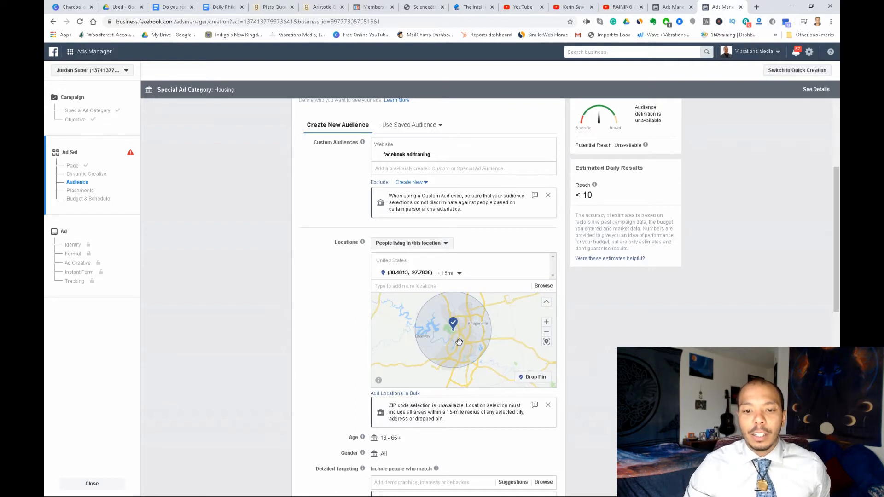
{"action": "left_click", "coordinate": [532, 376]}
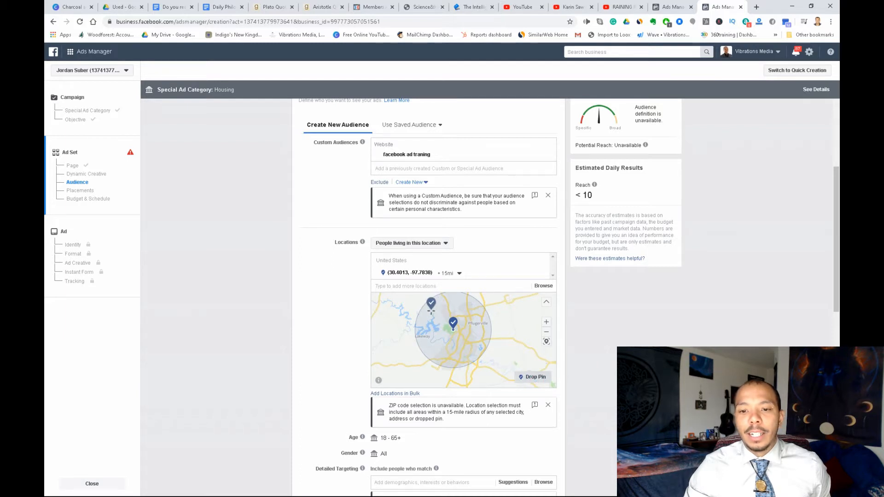
{"action": "left_click", "coordinate": [428, 312]}
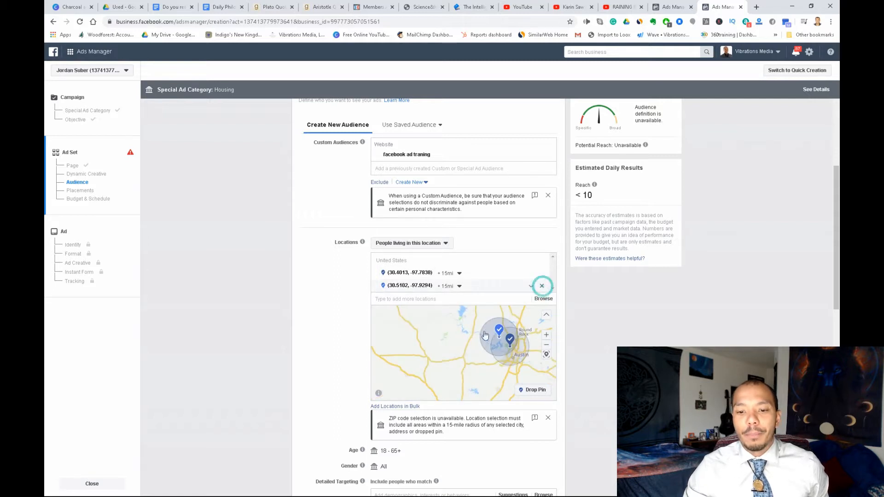
{"action": "left_click", "coordinate": [542, 287]}
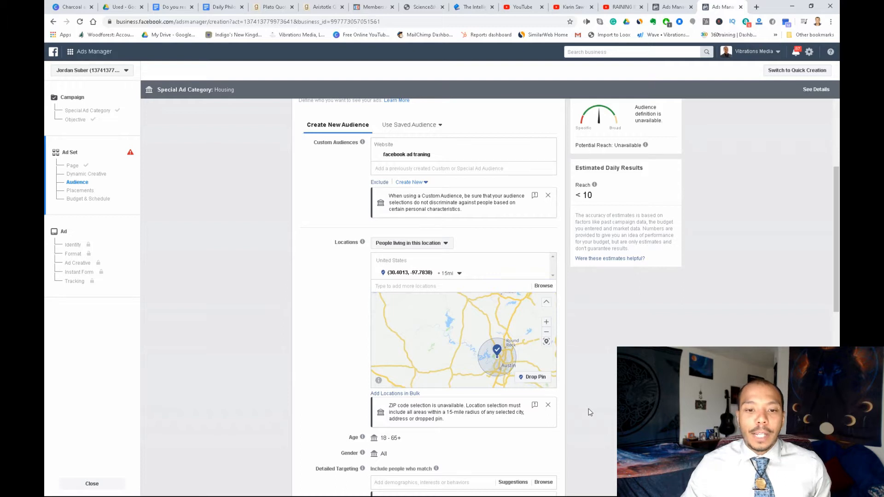
Step: Browse the detailed targeting options for the audience and expand the Interests category
{"action": "scroll", "coordinate": [508, 334], "scroll_direction": "down", "scroll_amount": 1}
{"action": "scroll", "coordinate": [630, 335], "scroll_direction": "down", "scroll_amount": 3}
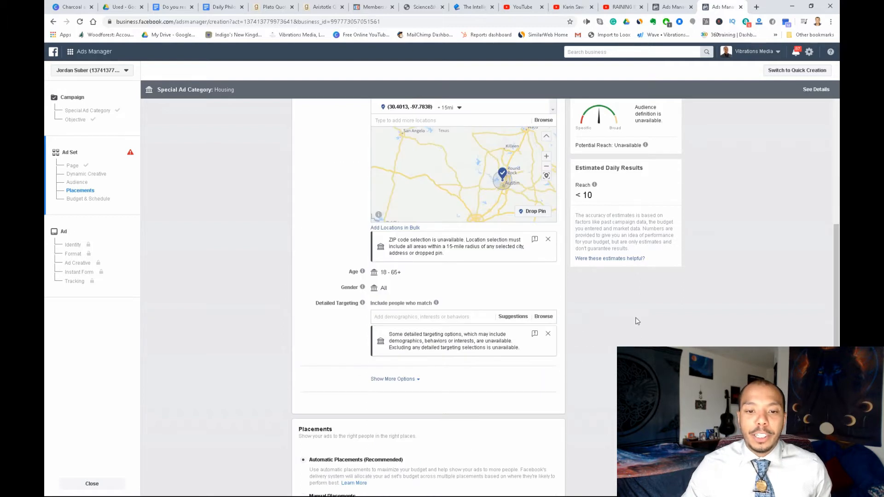
{"action": "mouse_move", "coordinate": [386, 285]}
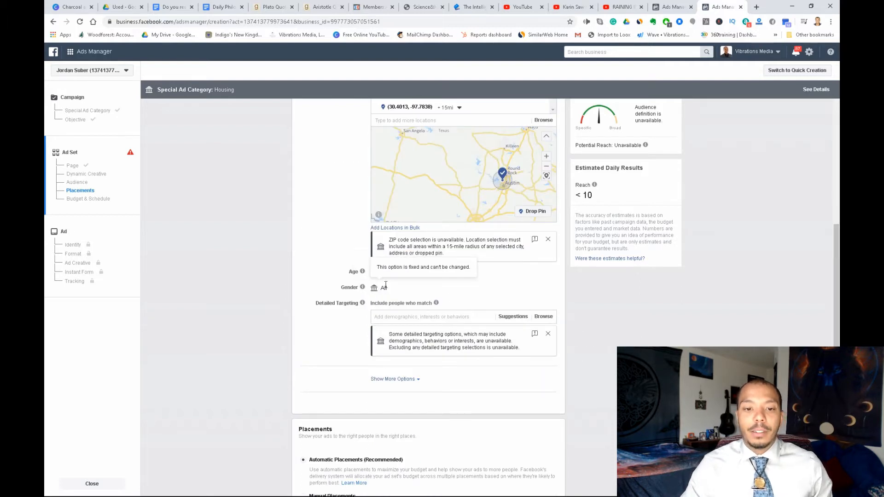
{"action": "left_click", "coordinate": [442, 317]}
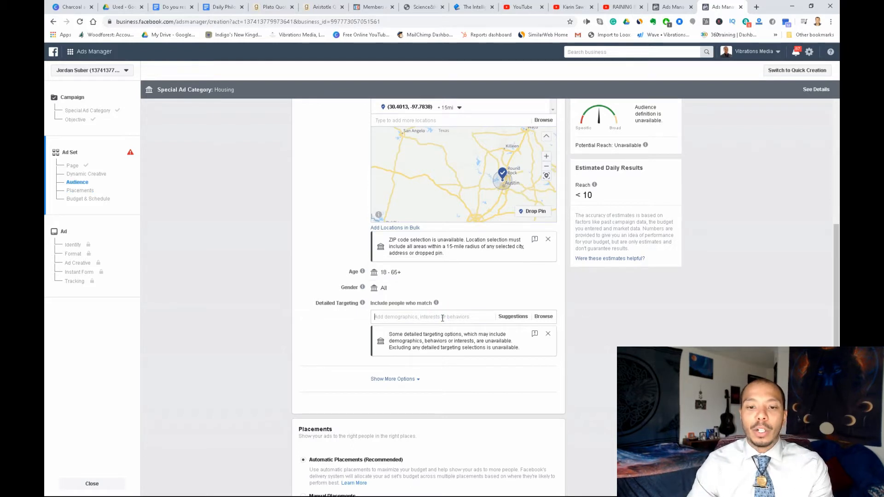
{"action": "left_click", "coordinate": [537, 319]}
{"action": "left_click", "coordinate": [395, 334]}
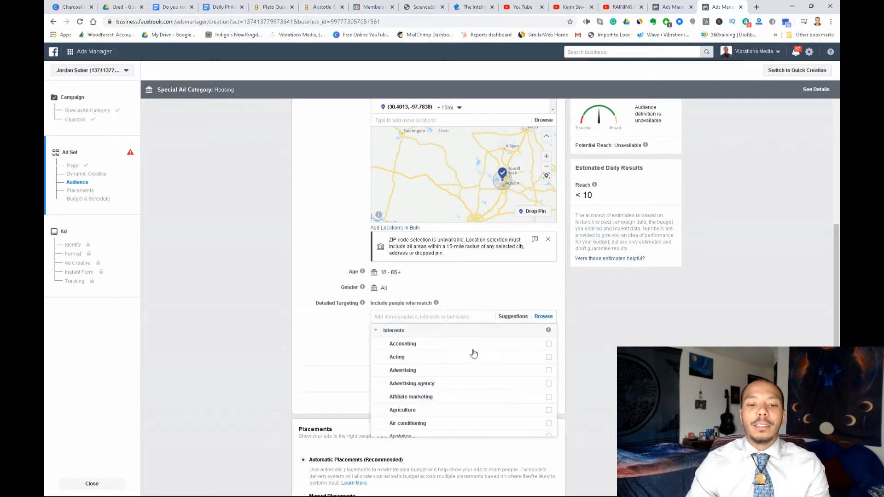
Step: Look through the available interests and add Bedroom to the audience's detailed targeting
{"action": "scroll", "coordinate": [472, 352], "scroll_direction": "down", "scroll_amount": 1}
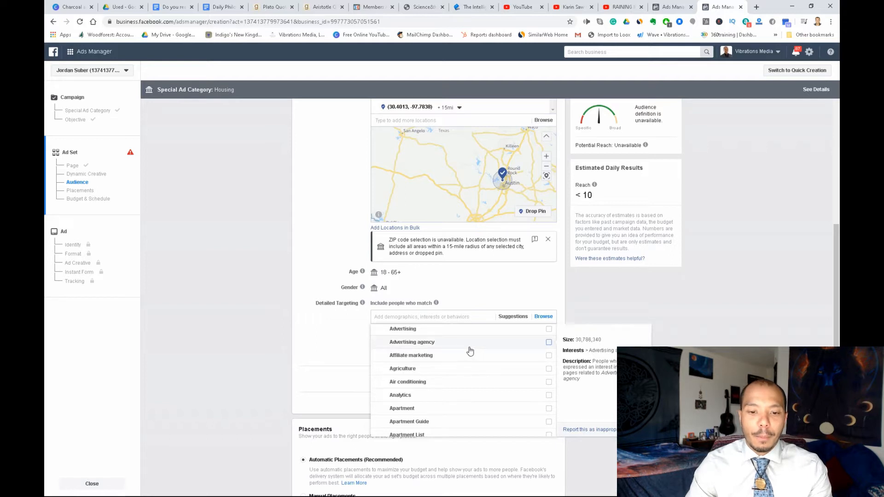
{"action": "scroll", "coordinate": [465, 381], "scroll_direction": "down", "scroll_amount": 1}
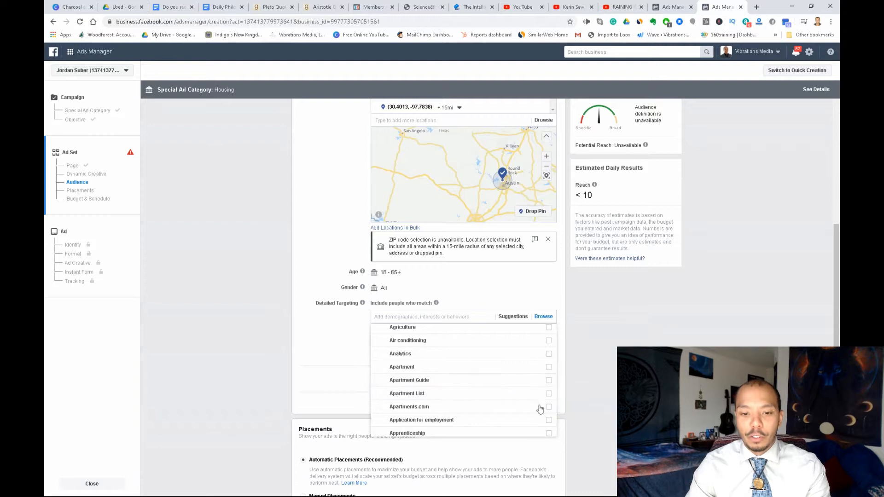
{"action": "mouse_move", "coordinate": [455, 381]}
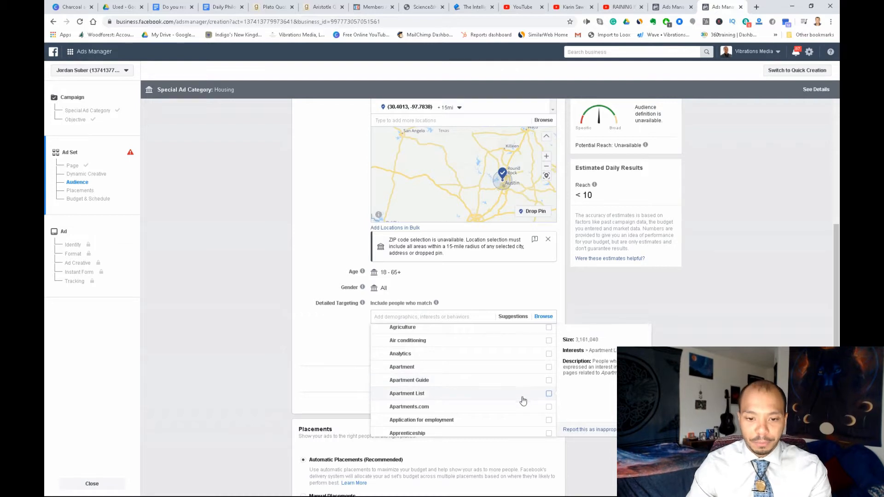
{"action": "scroll", "coordinate": [516, 382], "scroll_direction": "down", "scroll_amount": 1}
{"action": "scroll", "coordinate": [502, 393], "scroll_direction": "down", "scroll_amount": 1}
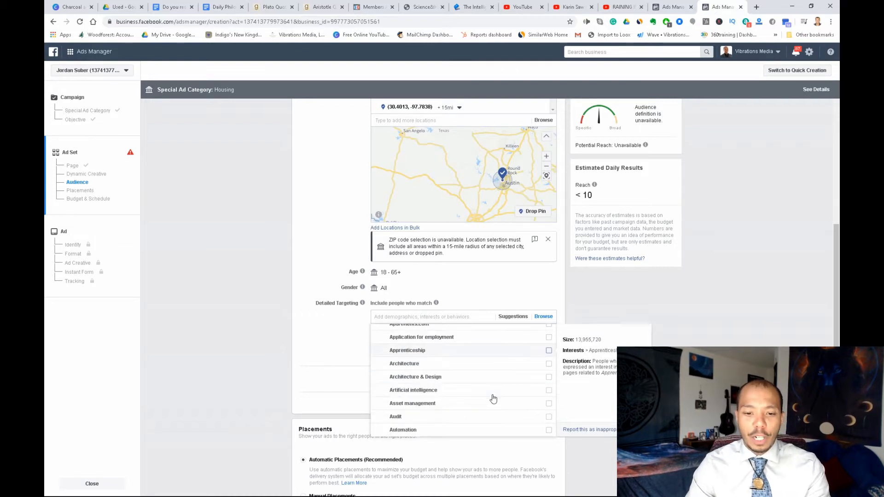
{"action": "scroll", "coordinate": [450, 372], "scroll_direction": "down", "scroll_amount": 3}
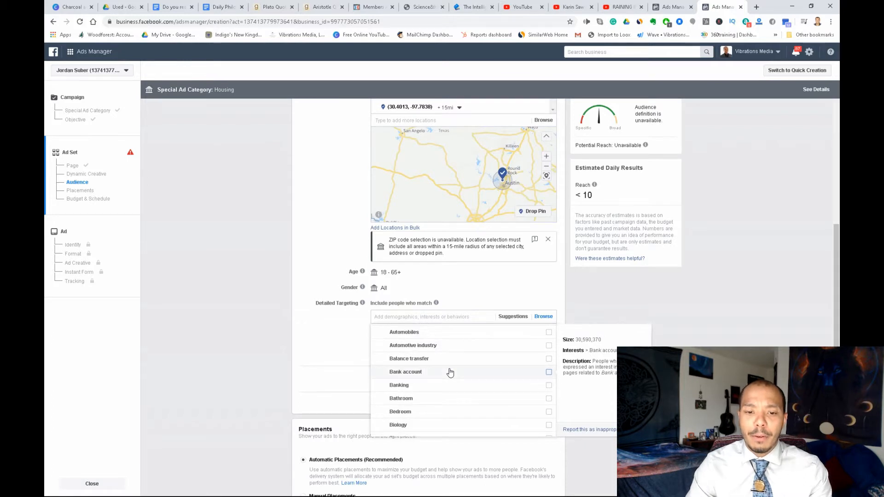
{"action": "scroll", "coordinate": [450, 372], "scroll_direction": "down", "scroll_amount": 1}
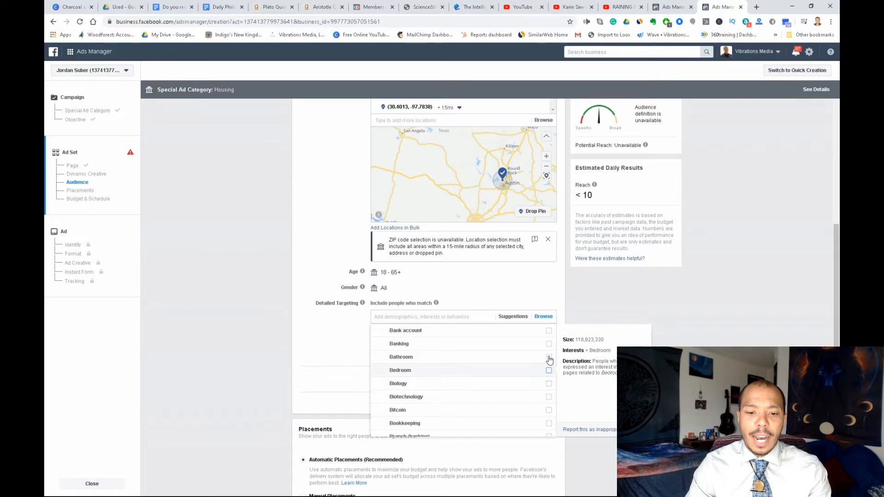
{"action": "left_click", "coordinate": [526, 372]}
Step: Find the Credit card interest entry further down the interests list and add it to the detailed targeting
{"action": "scroll", "coordinate": [514, 396], "scroll_direction": "down", "scroll_amount": 3}
{"action": "scroll", "coordinate": [512, 399], "scroll_direction": "down", "scroll_amount": 4}
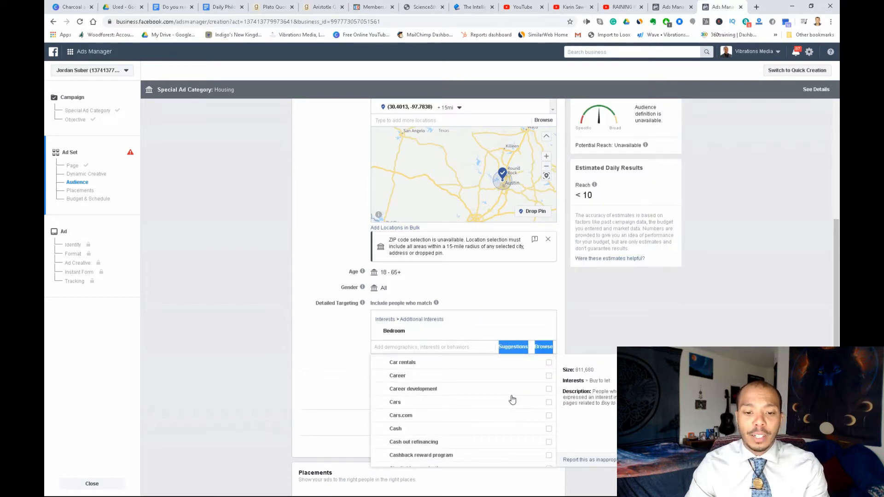
{"action": "scroll", "coordinate": [512, 399], "scroll_direction": "down", "scroll_amount": 3}
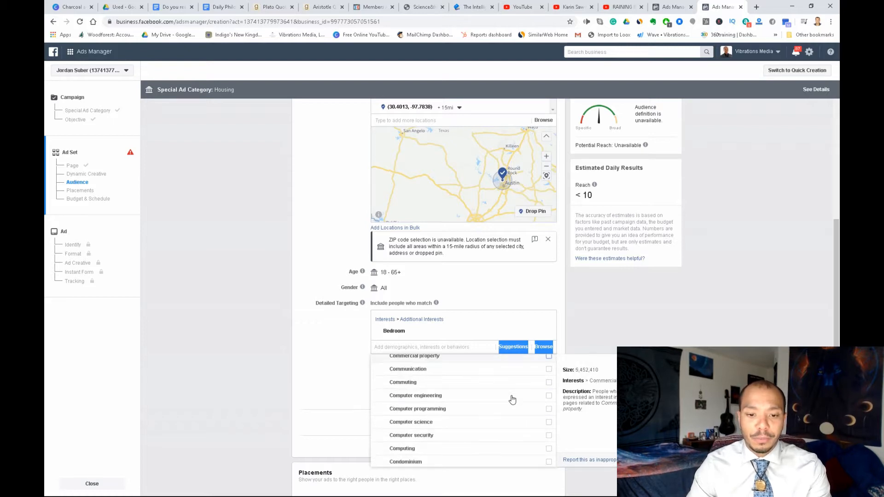
{"action": "scroll", "coordinate": [513, 399], "scroll_direction": "down", "scroll_amount": 3}
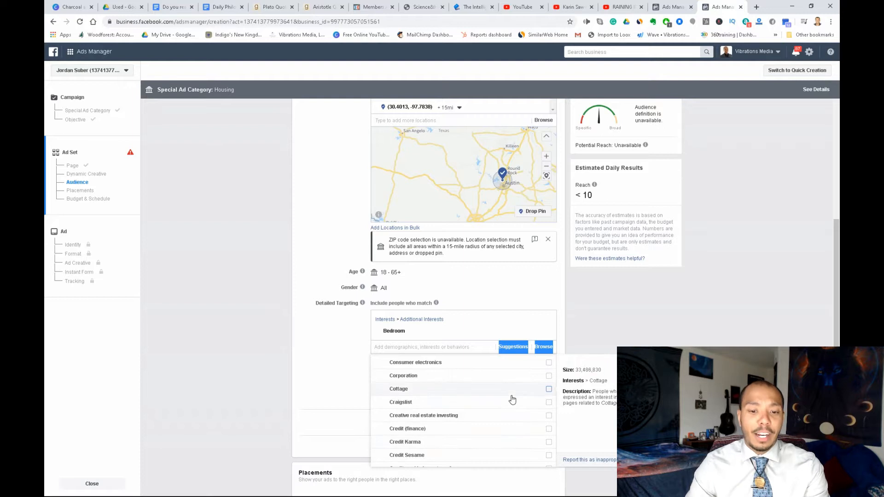
{"action": "scroll", "coordinate": [512, 400], "scroll_direction": "down", "scroll_amount": 1}
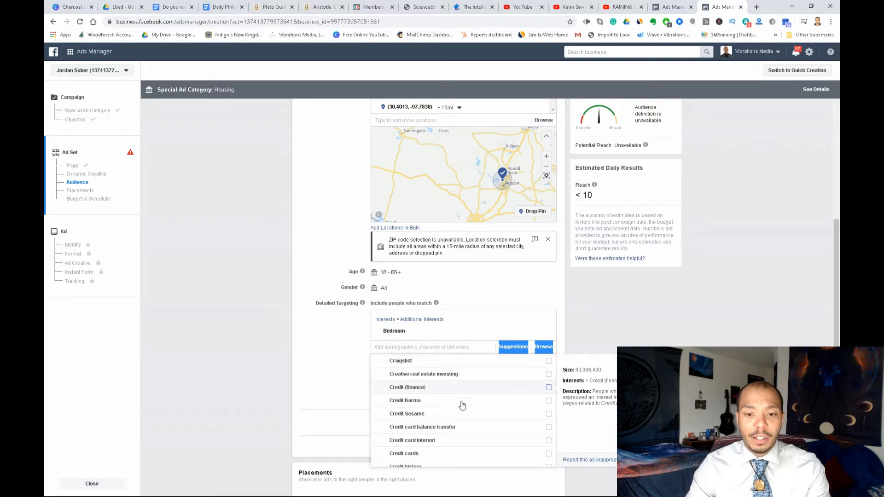
{"action": "scroll", "coordinate": [456, 406], "scroll_direction": "down", "scroll_amount": 1}
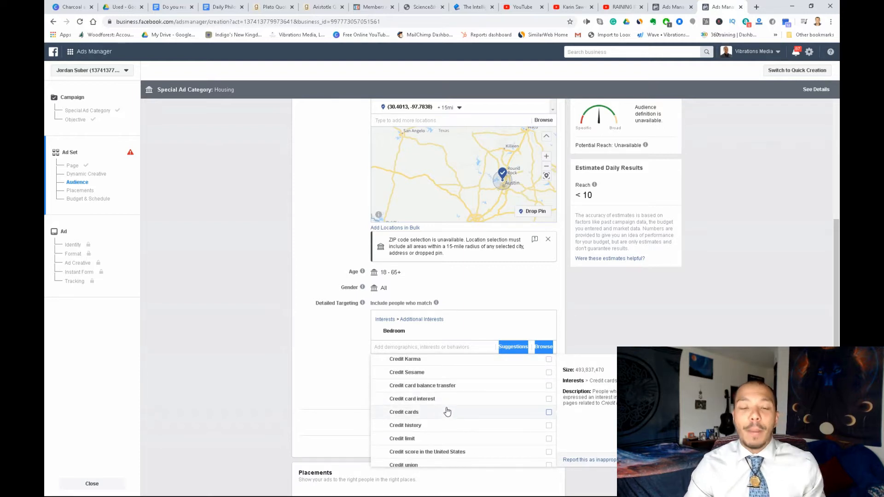
{"action": "left_click", "coordinate": [549, 400]}
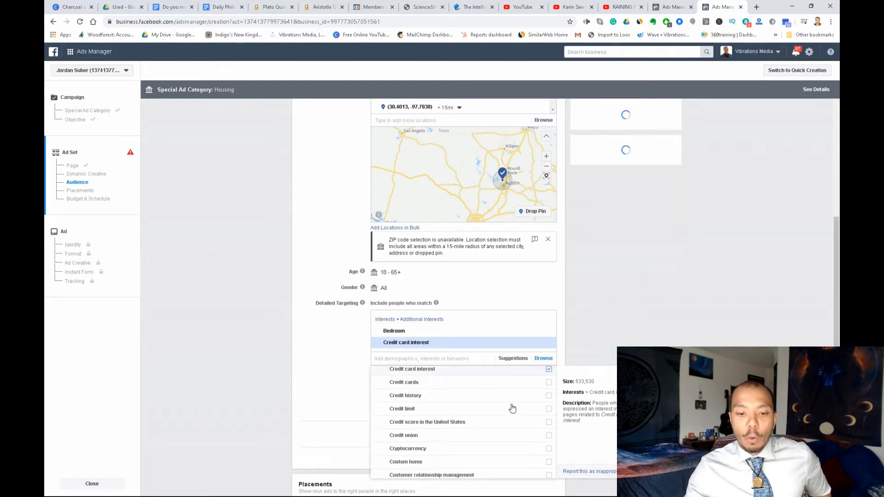
Step: Add the Estate (land) interest to the audience's detailed targeting
{"action": "scroll", "coordinate": [461, 435], "scroll_direction": "down", "scroll_amount": 2}
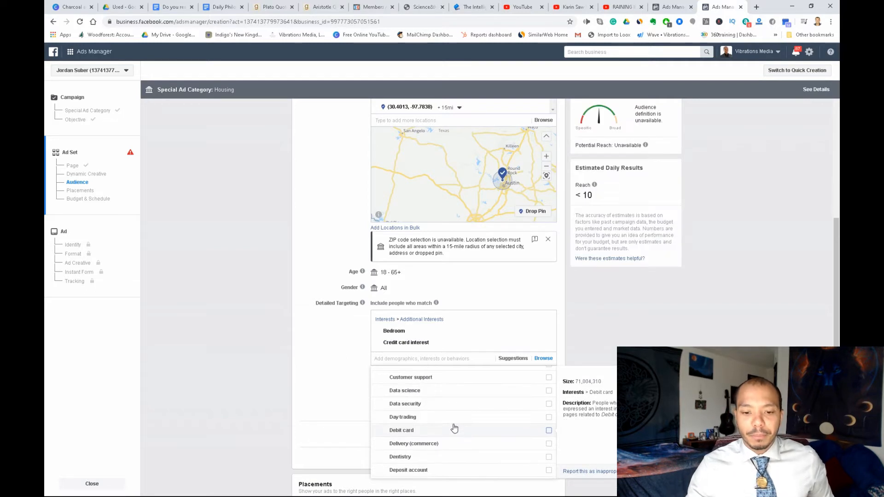
{"action": "scroll", "coordinate": [454, 428], "scroll_direction": "down", "scroll_amount": 1}
{"action": "scroll", "coordinate": [454, 428], "scroll_direction": "down", "scroll_amount": 5}
{"action": "scroll", "coordinate": [453, 426], "scroll_direction": "down", "scroll_amount": 1}
{"action": "scroll", "coordinate": [500, 413], "scroll_direction": "down", "scroll_amount": 3}
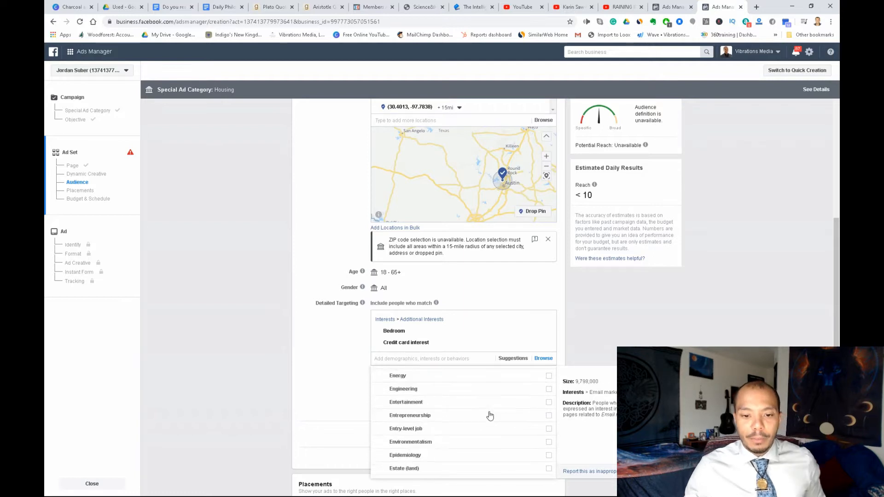
{"action": "scroll", "coordinate": [460, 417], "scroll_direction": "down", "scroll_amount": 1}
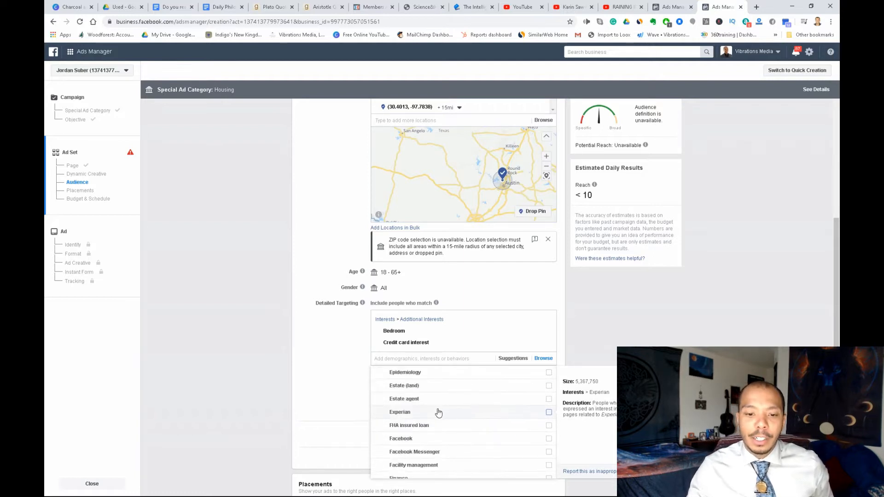
{"action": "left_click", "coordinate": [549, 387]}
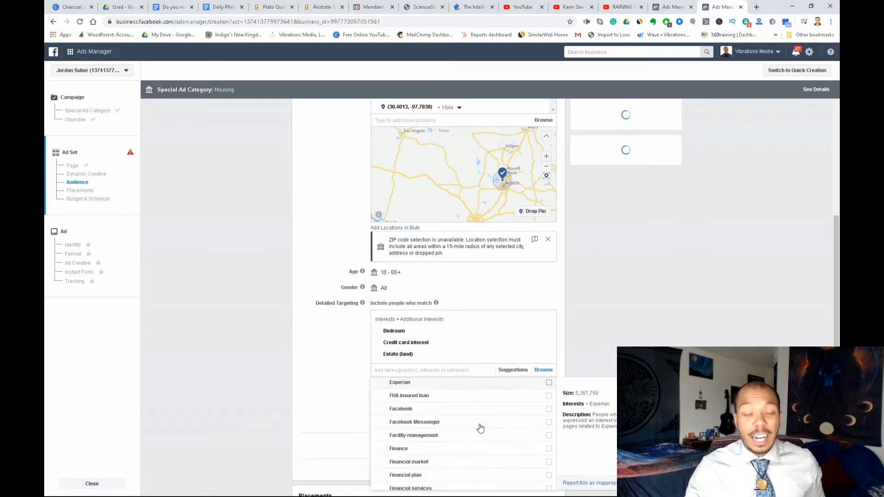
Step: Add the Home interest to the audience's detailed targeting
{"action": "scroll", "coordinate": [480, 429], "scroll_direction": "down", "scroll_amount": 3}
{"action": "scroll", "coordinate": [481, 429], "scroll_direction": "down", "scroll_amount": 2}
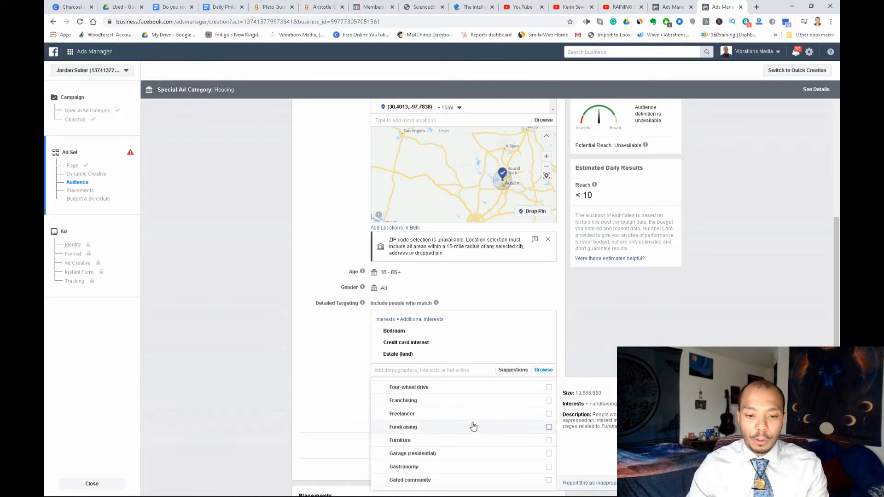
{"action": "scroll", "coordinate": [475, 421], "scroll_direction": "down", "scroll_amount": 3}
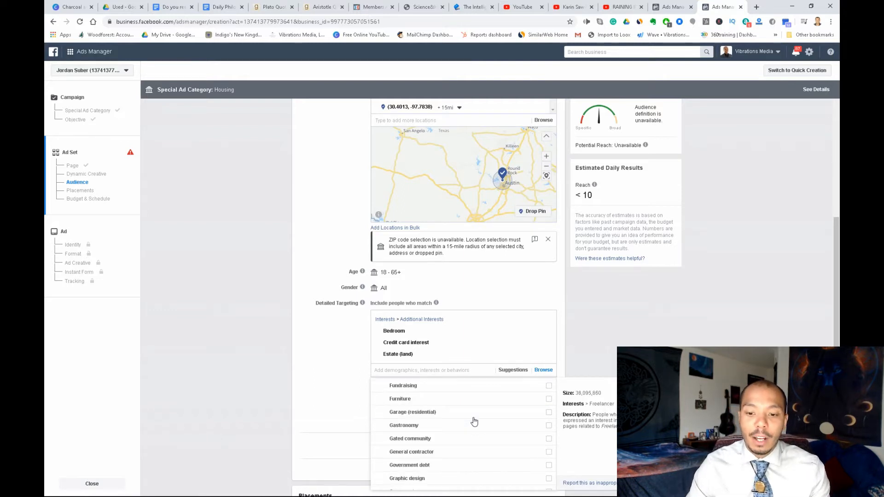
{"action": "scroll", "coordinate": [474, 421], "scroll_direction": "down", "scroll_amount": 1}
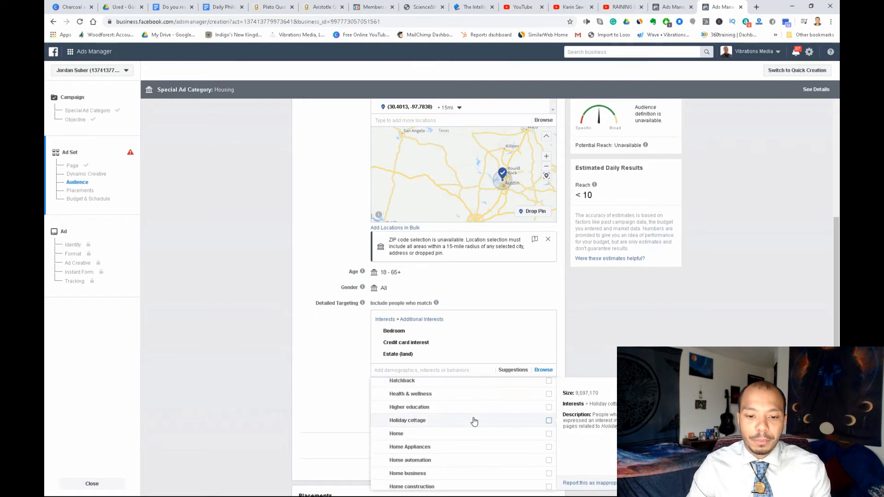
{"action": "left_click", "coordinate": [548, 435]}
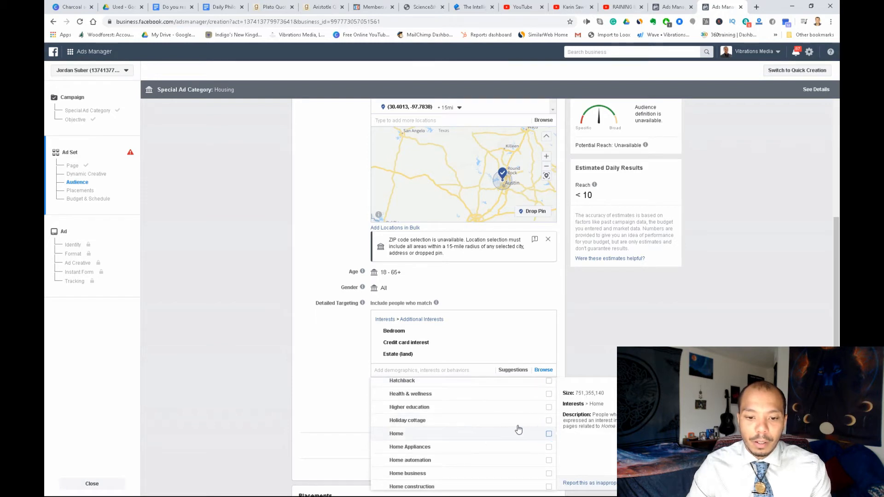
Step: Add the interests Home equity, Home equity line of credit, Home improvement and Home repair to the detailed targeting
{"action": "scroll", "coordinate": [516, 428], "scroll_direction": "down", "scroll_amount": 2}
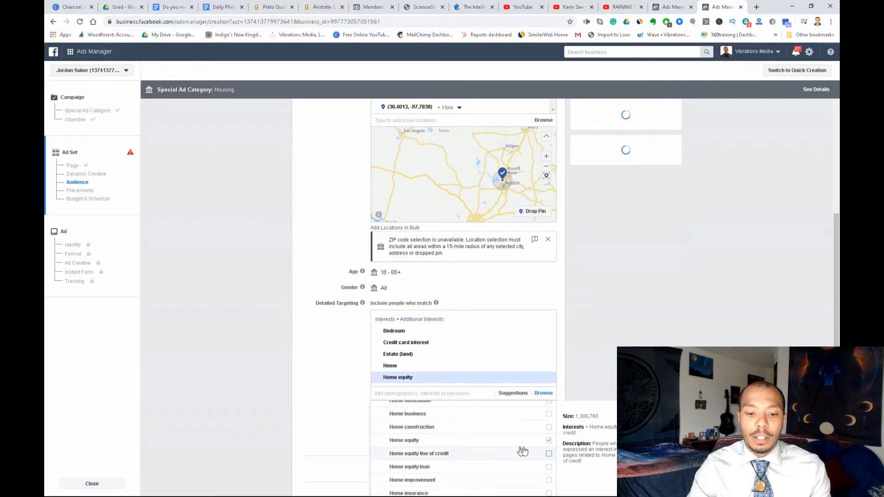
{"action": "left_click", "coordinate": [540, 456]}
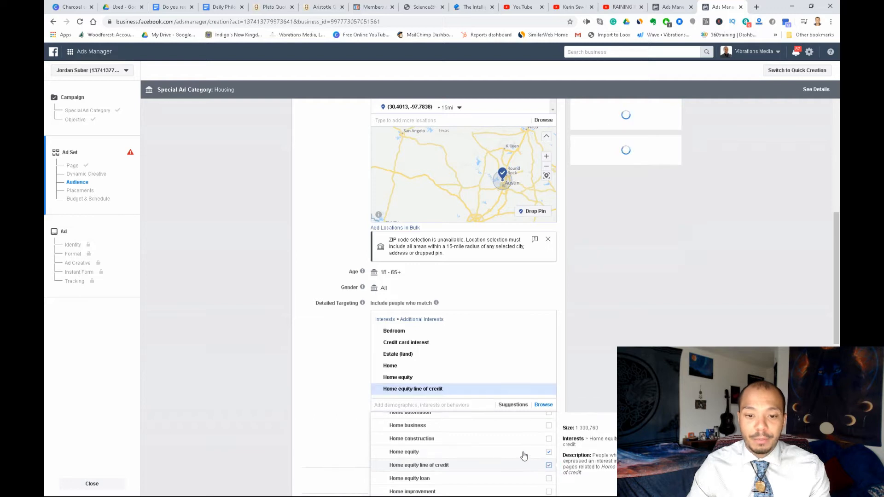
{"action": "scroll", "coordinate": [522, 449], "scroll_direction": "down", "scroll_amount": 2}
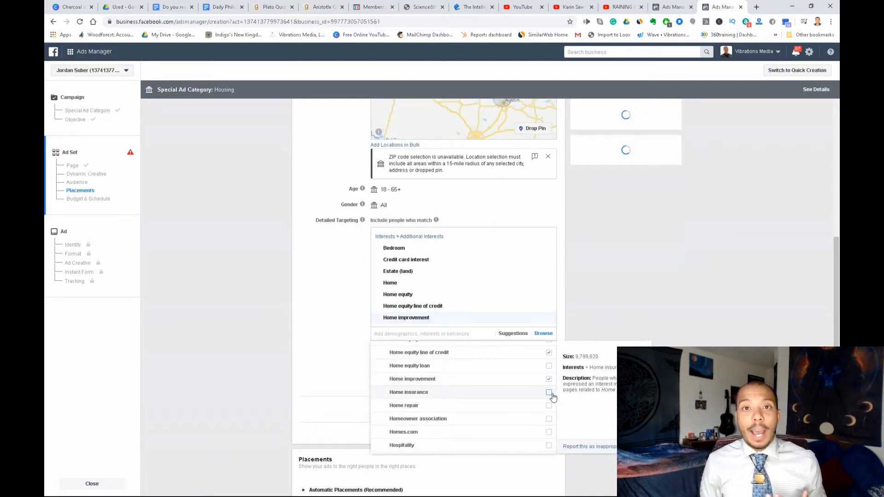
{"action": "left_click", "coordinate": [548, 406]}
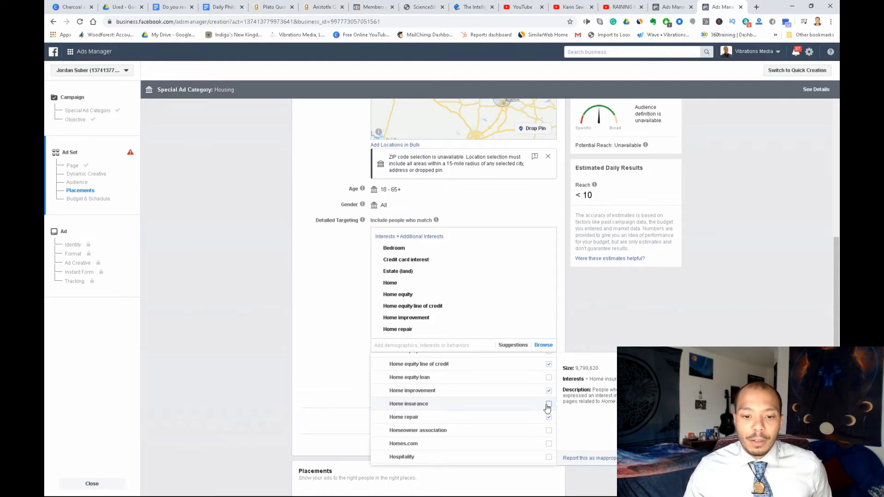
Step: Add the interests Homes.com, House, House Hunting and Housing.com to the detailed targeting
{"action": "scroll", "coordinate": [476, 410], "scroll_direction": "down", "scroll_amount": 3}
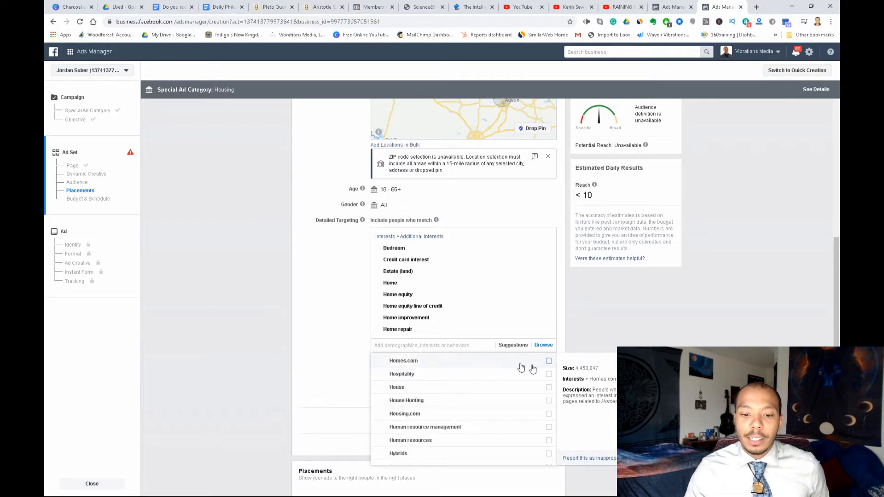
{"action": "left_click", "coordinate": [549, 361]}
{"action": "left_click", "coordinate": [549, 392]}
{"action": "left_click", "coordinate": [548, 406]}
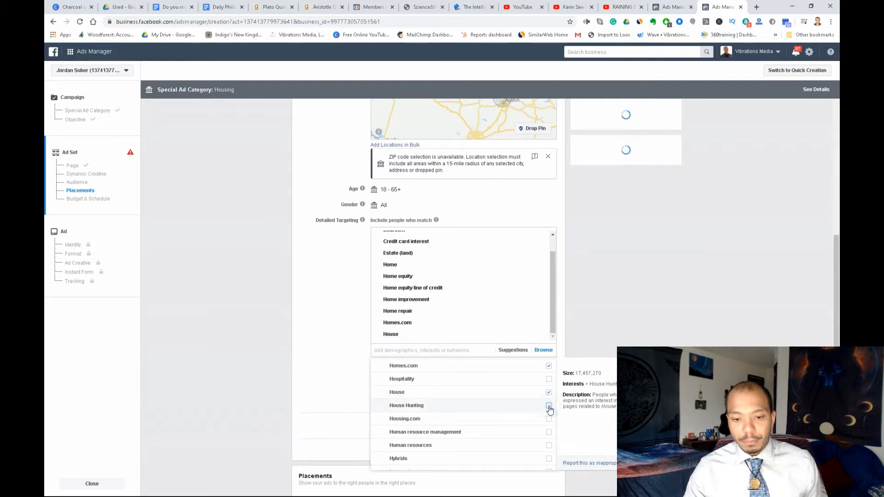
{"action": "left_click", "coordinate": [549, 418]}
Step: Find Real estate investing among the real estate interests and add it to the detailed targeting
{"action": "scroll", "coordinate": [511, 408], "scroll_direction": "down", "scroll_amount": 15}
{"action": "scroll", "coordinate": [512, 407], "scroll_direction": "down", "scroll_amount": 10}
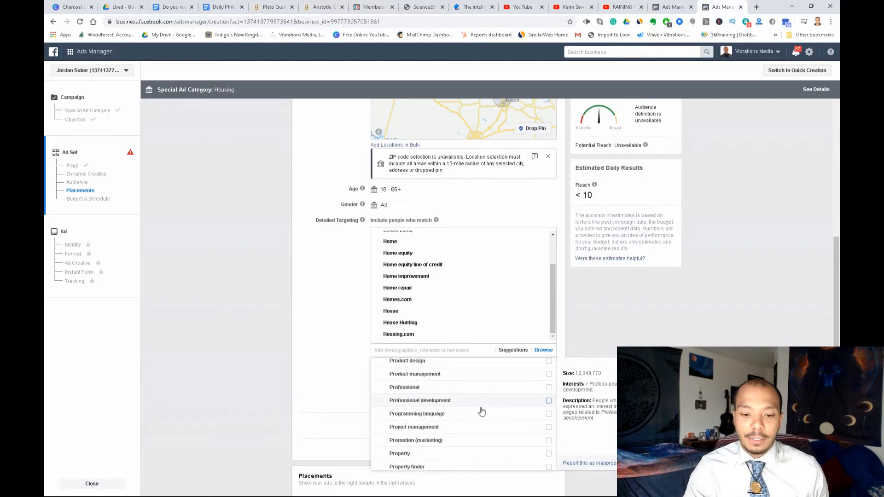
{"action": "scroll", "coordinate": [458, 414], "scroll_direction": "down", "scroll_amount": 6}
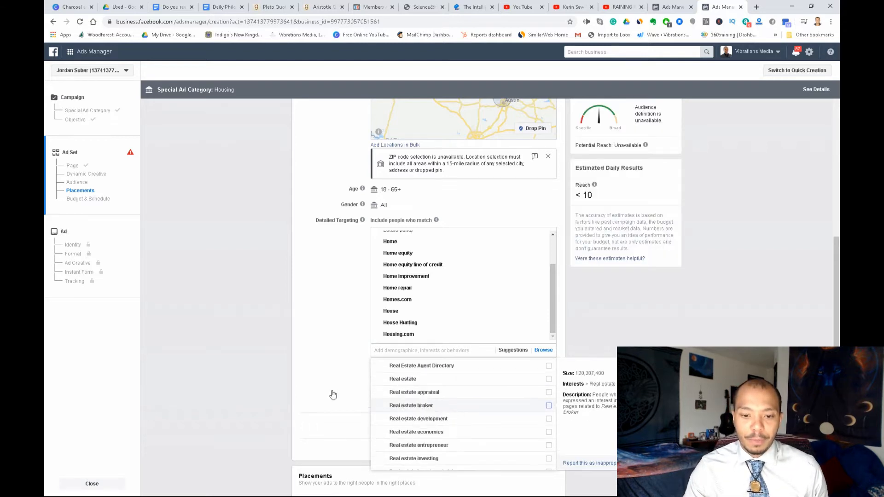
{"action": "scroll", "coordinate": [463, 431], "scroll_direction": "down", "scroll_amount": 1}
{"action": "scroll", "coordinate": [463, 431], "scroll_direction": "down", "scroll_amount": 2}
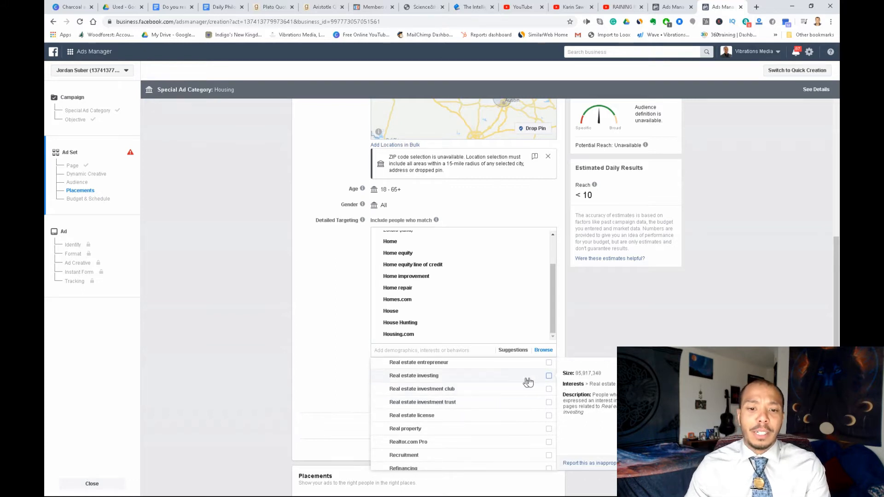
{"action": "left_click", "coordinate": [547, 376]}
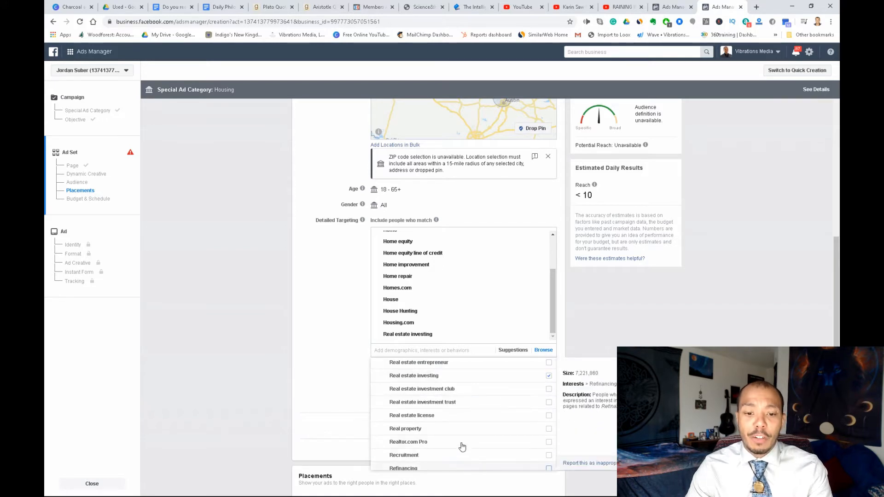
{"action": "scroll", "coordinate": [459, 446], "scroll_direction": "down", "scroll_amount": 2}
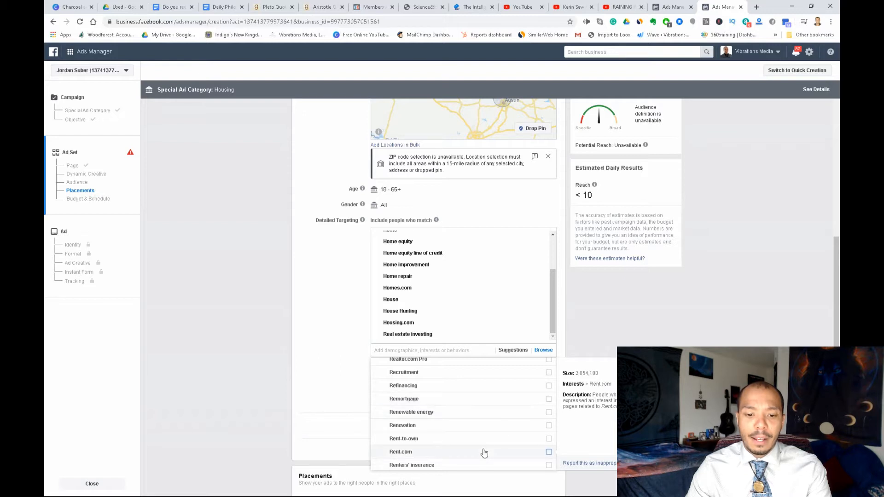
Step: Find Zillow near the end of the additional interests and add it to the detailed targeting
{"action": "scroll", "coordinate": [479, 449], "scroll_direction": "down", "scroll_amount": 5}
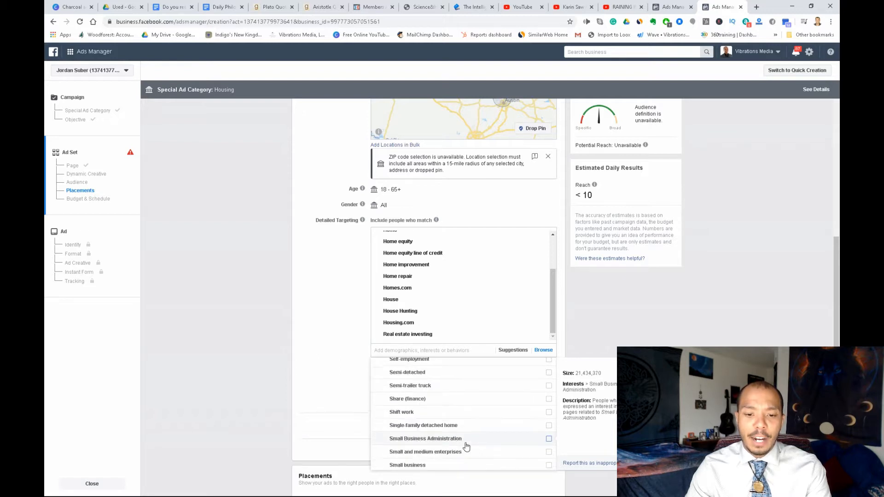
{"action": "scroll", "coordinate": [458, 439], "scroll_direction": "down", "scroll_amount": 4}
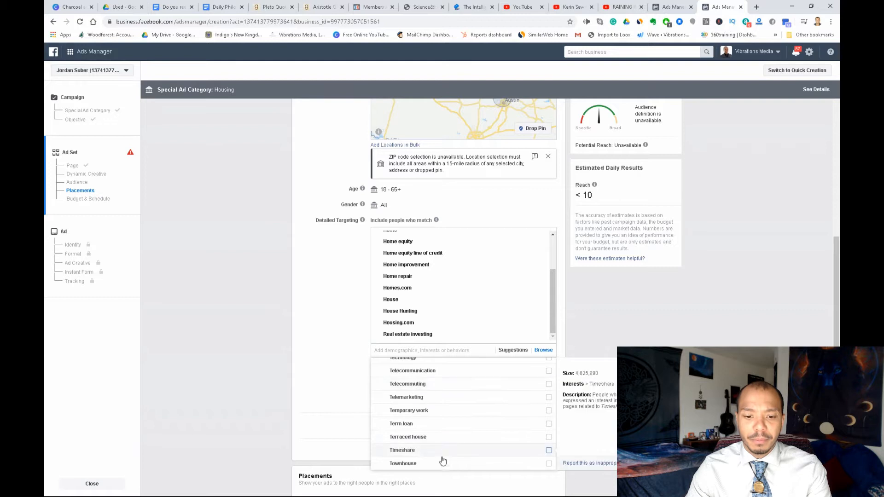
{"action": "scroll", "coordinate": [420, 426], "scroll_direction": "down", "scroll_amount": 5}
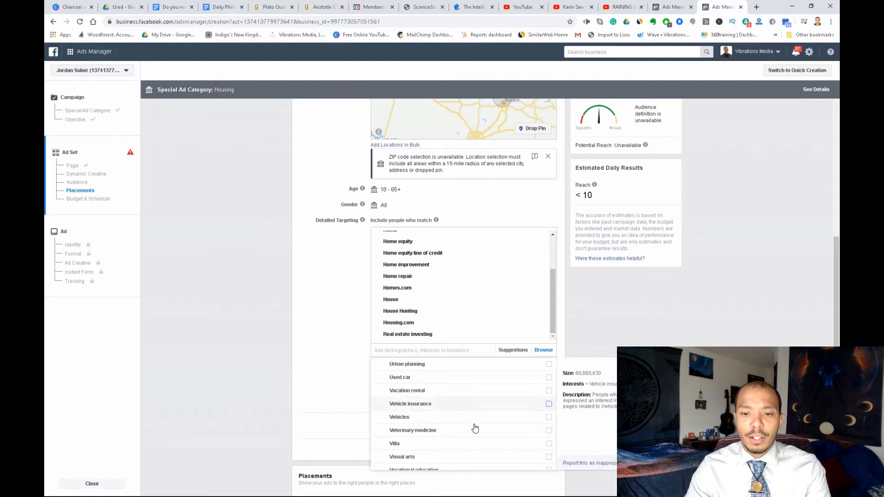
{"action": "scroll", "coordinate": [473, 428], "scroll_direction": "down", "scroll_amount": 3}
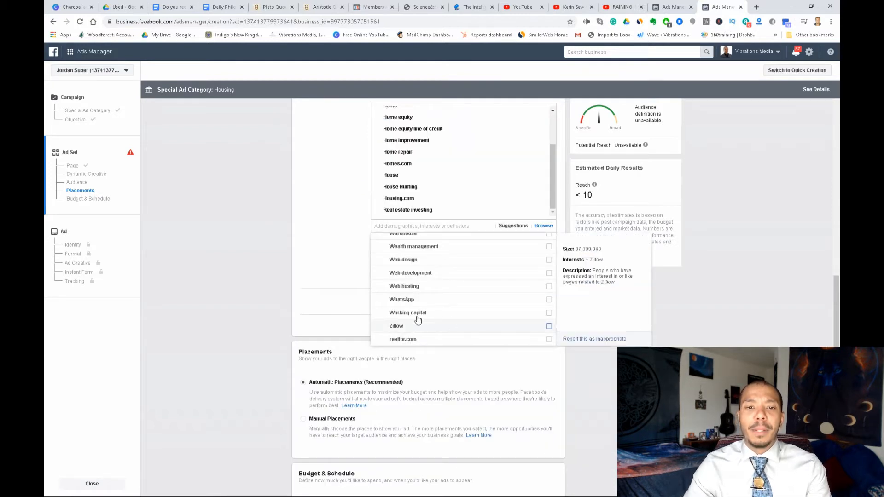
{"action": "left_click", "coordinate": [549, 327]}
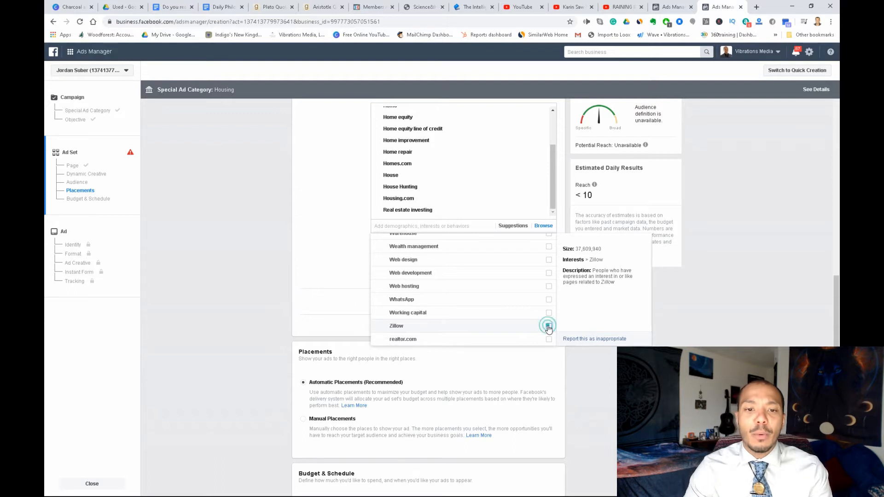
{"action": "left_click", "coordinate": [311, 282]}
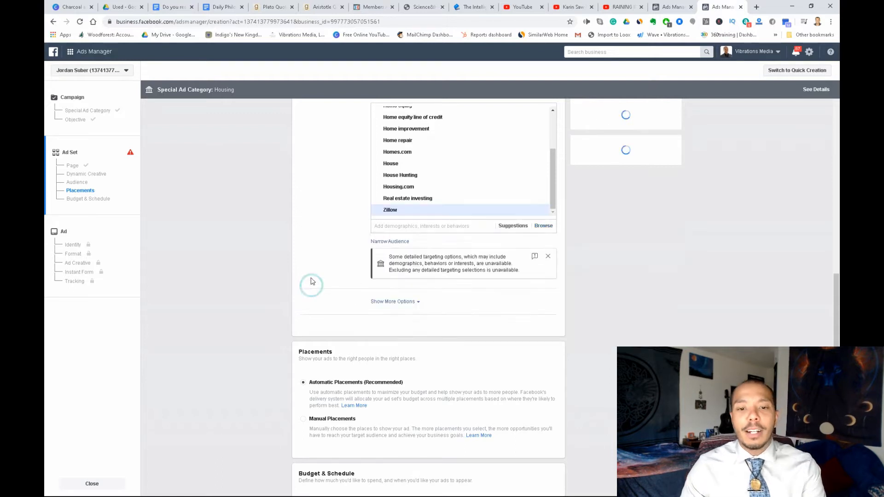
Step: Narrow the audience so that people must also match the House Hunting interest
{"action": "left_click", "coordinate": [390, 241]}
{"action": "left_click", "coordinate": [409, 253]}
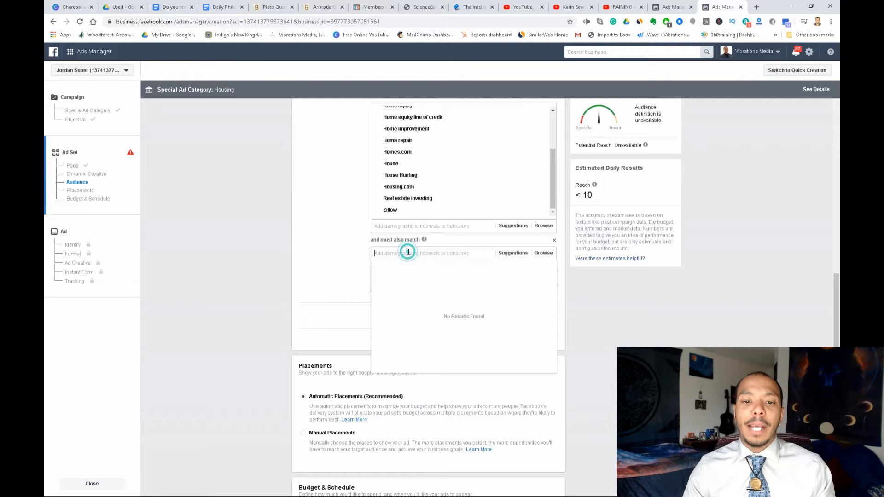
{"action": "type", "text": "house"}
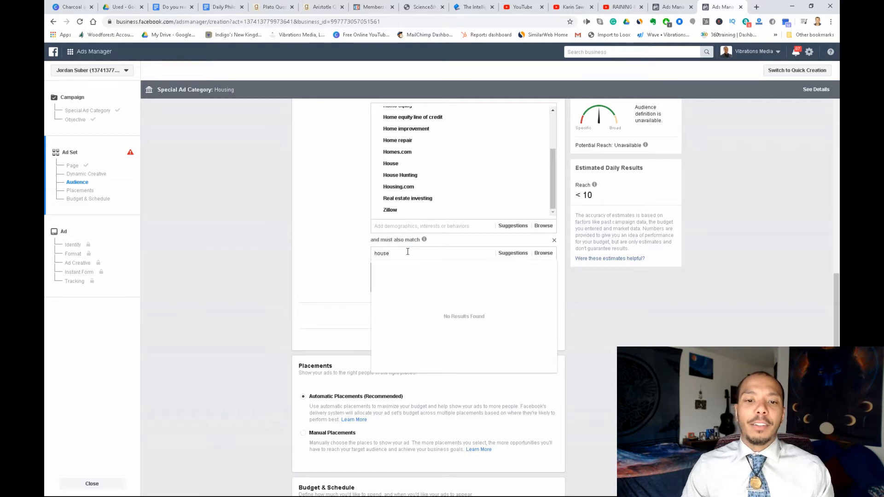
{"action": "left_click", "coordinate": [402, 295]}
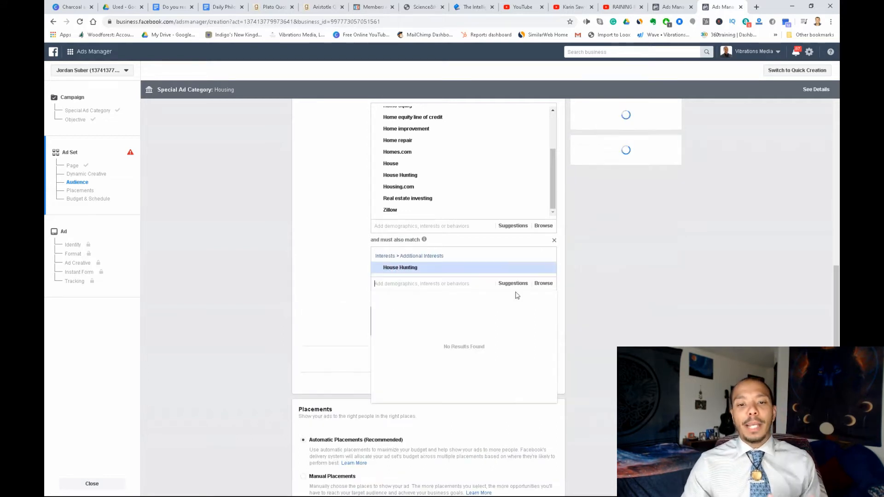
{"action": "scroll", "coordinate": [468, 340], "scroll_direction": "up", "scroll_amount": 2}
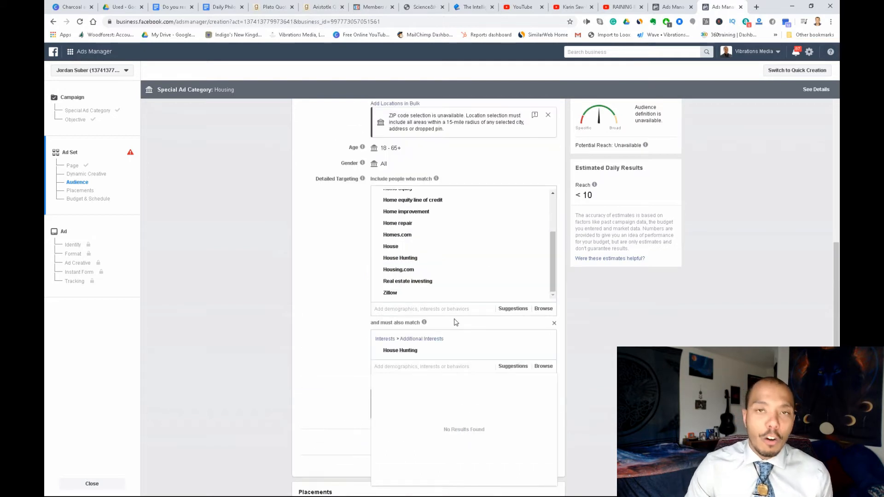
{"action": "scroll", "coordinate": [438, 253], "scroll_direction": "up", "scroll_amount": 2}
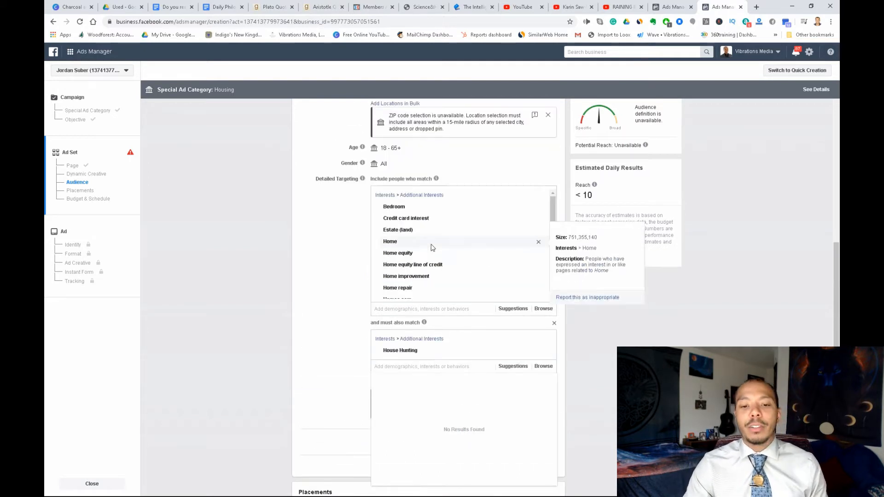
{"action": "scroll", "coordinate": [438, 245], "scroll_direction": "up", "scroll_amount": 2}
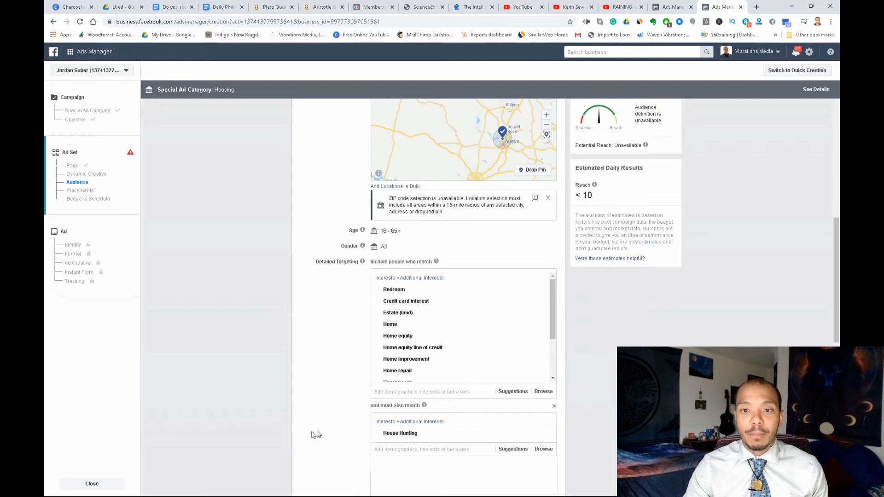
{"action": "scroll", "coordinate": [395, 411], "scroll_direction": "down", "scroll_amount": 6}
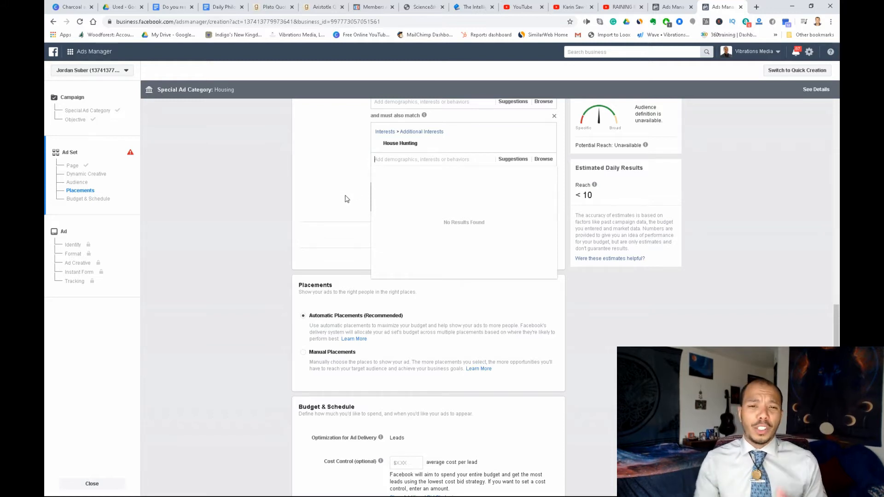
{"action": "left_click", "coordinate": [343, 199]}
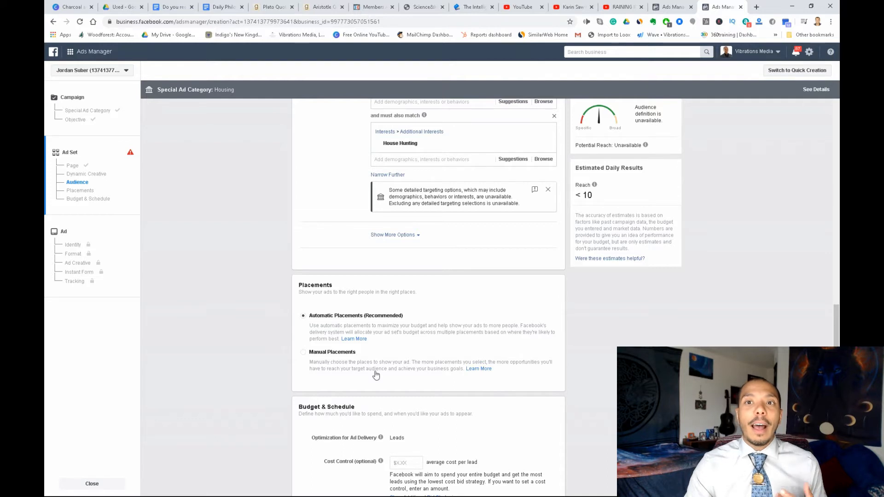
Step: Show the additional audience options and set the targeted language to English (US)
{"action": "scroll", "coordinate": [402, 382], "scroll_direction": "up", "scroll_amount": 3}
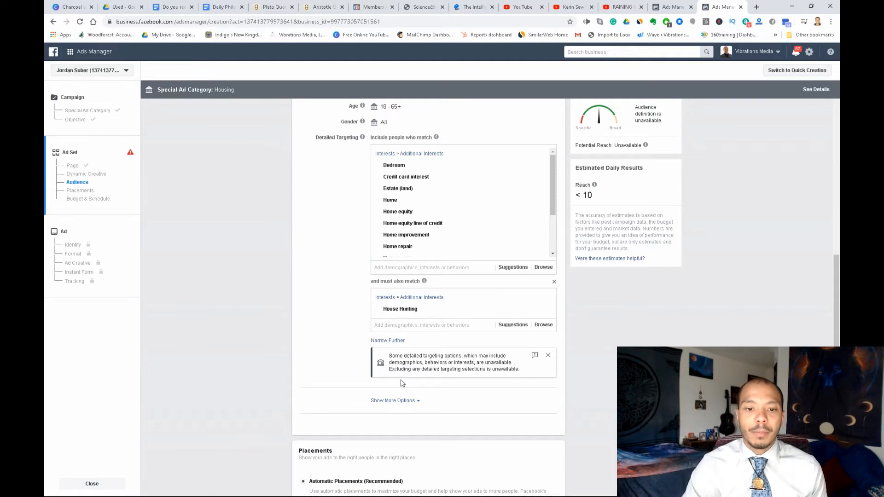
{"action": "scroll", "coordinate": [402, 383], "scroll_direction": "down", "scroll_amount": 1}
{"action": "scroll", "coordinate": [397, 357], "scroll_direction": "down", "scroll_amount": 1}
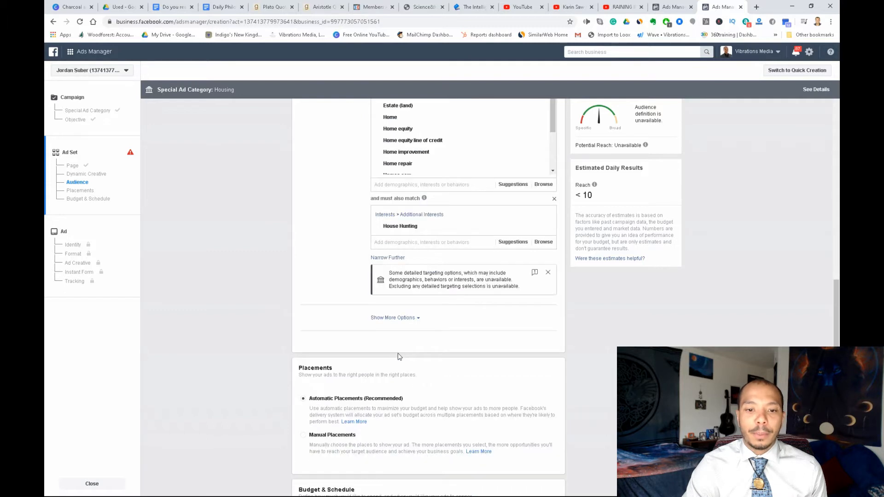
{"action": "left_click", "coordinate": [408, 318]}
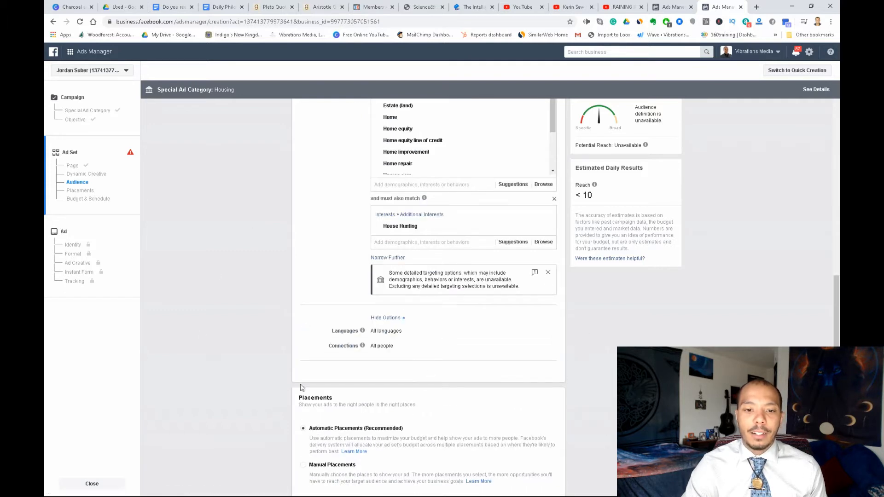
{"action": "left_click", "coordinate": [546, 332]}
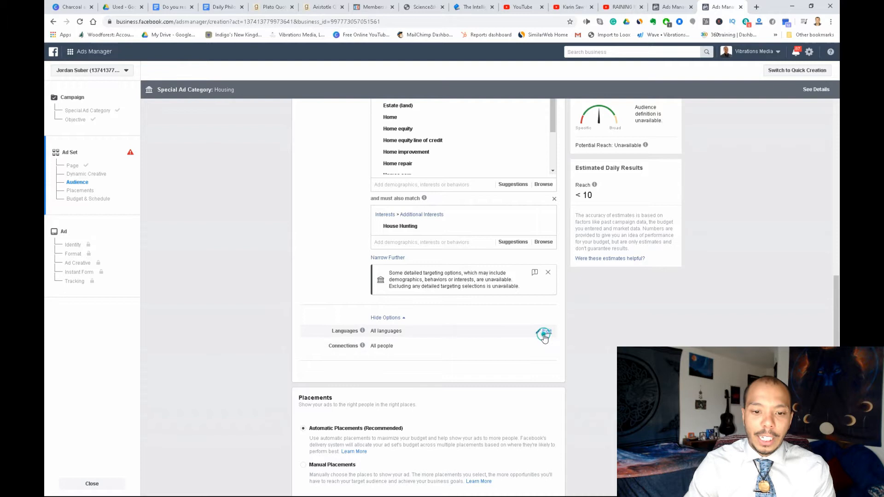
{"action": "left_click", "coordinate": [421, 334]}
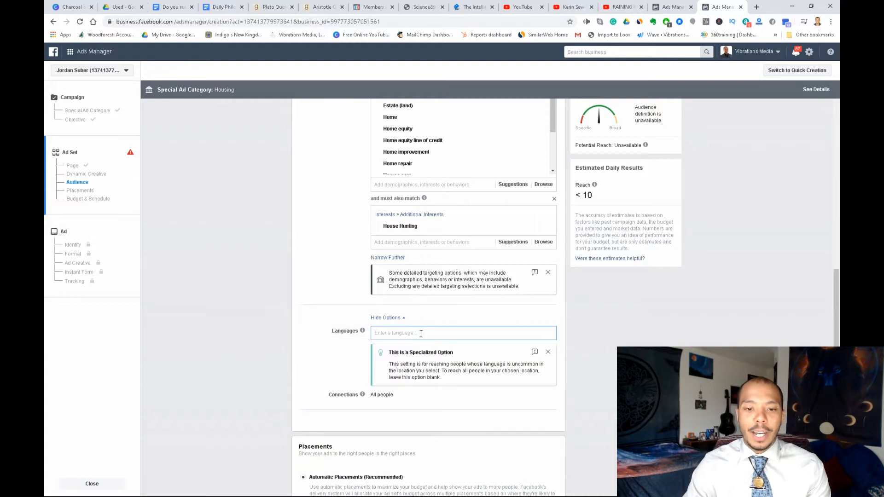
{"action": "type", "text": "eng"}
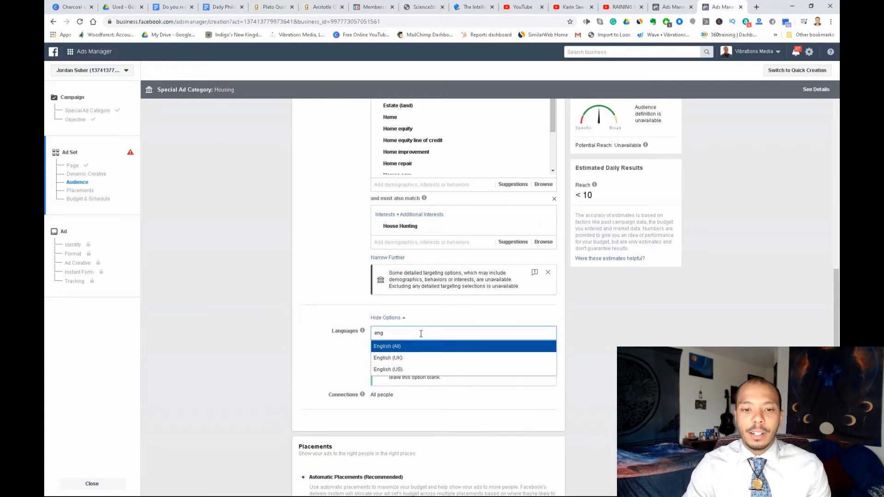
{"action": "left_click", "coordinate": [393, 369]}
Step: Look through the connection types offered for the audience without adding one
{"action": "scroll", "coordinate": [551, 377], "scroll_direction": "down", "scroll_amount": 3}
{"action": "left_click", "coordinate": [541, 283]}
{"action": "left_click", "coordinate": [414, 288]}
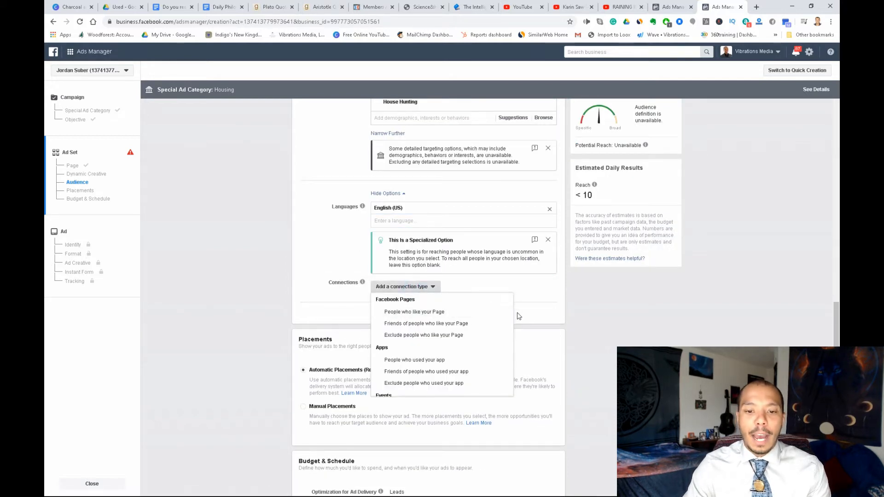
{"action": "scroll", "coordinate": [449, 338], "scroll_direction": "down", "scroll_amount": 2}
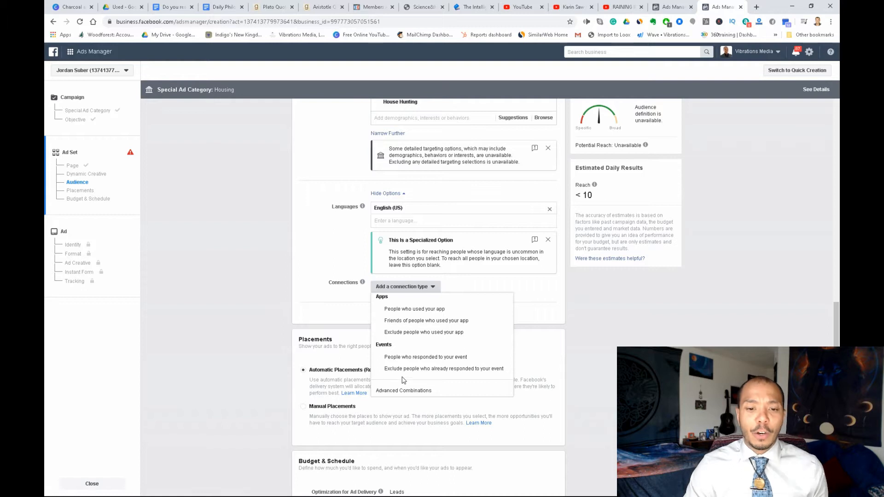
{"action": "scroll", "coordinate": [404, 379], "scroll_direction": "up", "scroll_amount": 2}
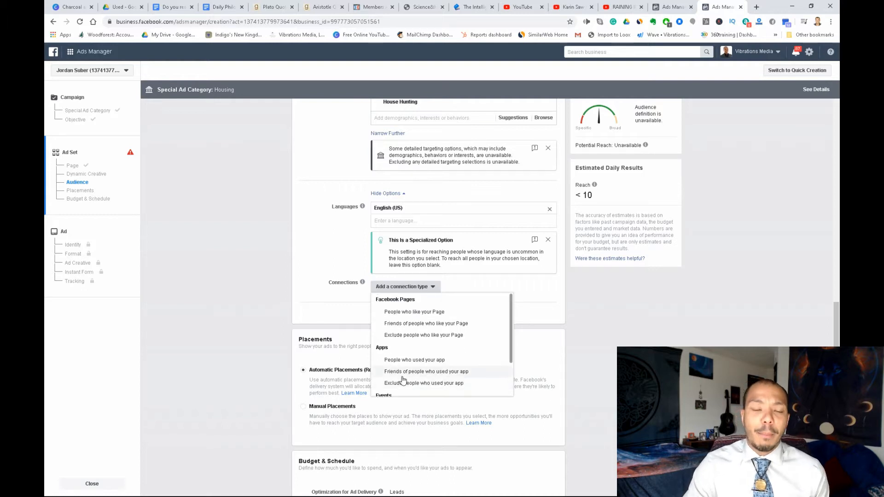
{"action": "left_click", "coordinate": [302, 282]}
Step: Switch the ad set to manual placements and deselect the Instagram platform
{"action": "scroll", "coordinate": [782, 300], "scroll_direction": "down", "scroll_amount": 3}
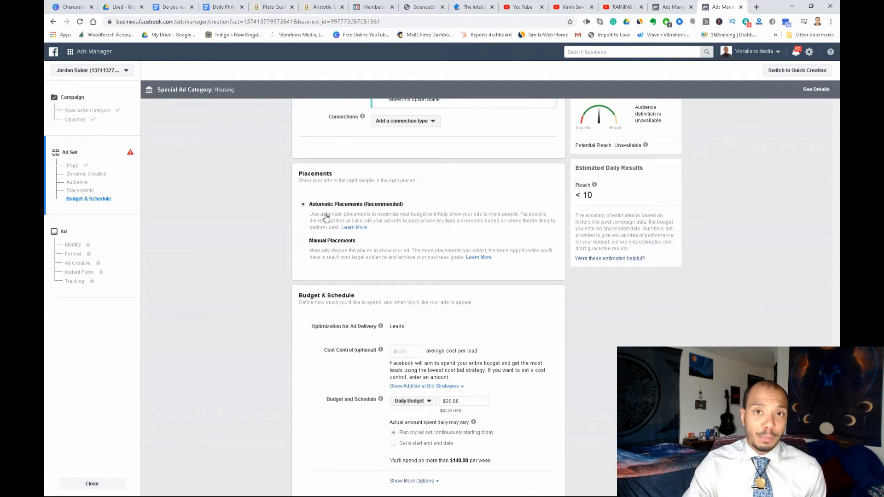
{"action": "left_click", "coordinate": [303, 242]}
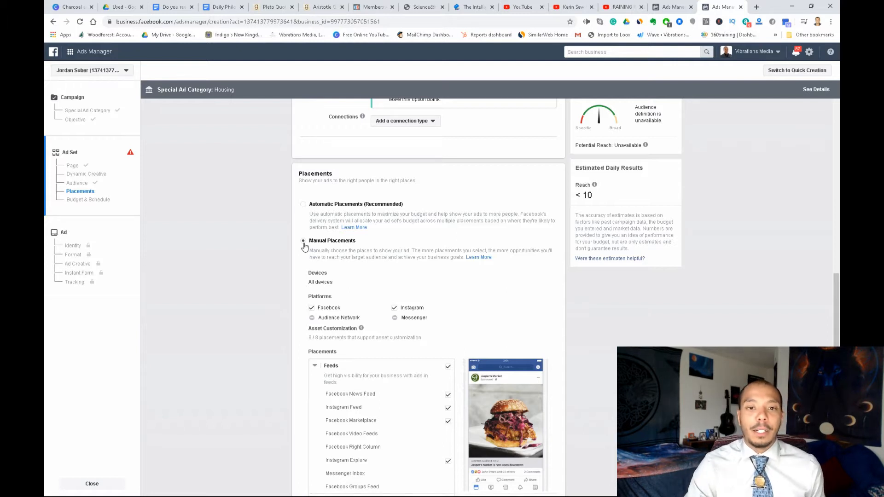
{"action": "scroll", "coordinate": [350, 257], "scroll_direction": "down", "scroll_amount": 3}
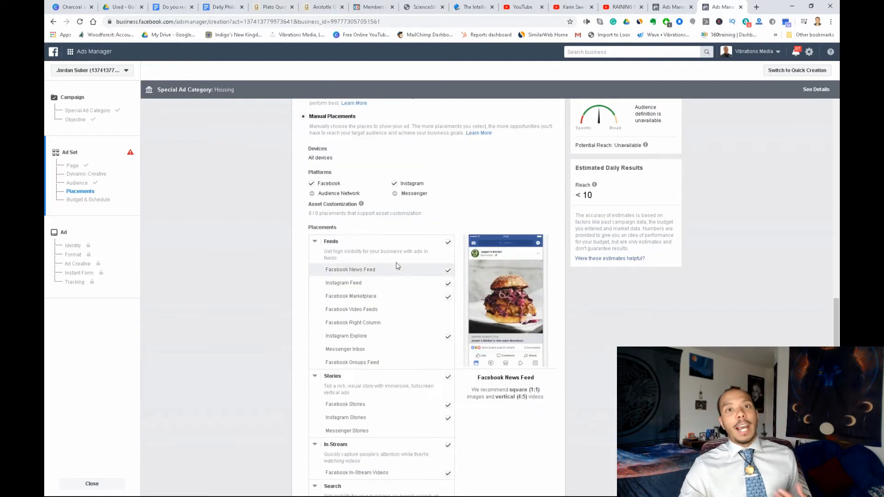
{"action": "left_click", "coordinate": [395, 184]}
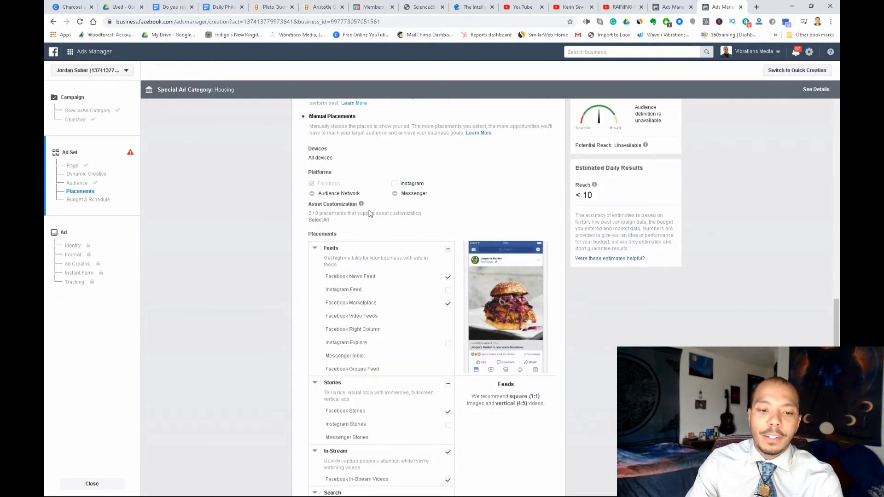
Step: Turn off the Stories, In-Stream and In-Article placements, keeping only Facebook News Feed and Facebook Marketplace
{"action": "scroll", "coordinate": [391, 225], "scroll_direction": "down", "scroll_amount": 2}
{"action": "left_click", "coordinate": [448, 303]}
{"action": "scroll", "coordinate": [447, 303], "scroll_direction": "down", "scroll_amount": 2}
{"action": "left_click", "coordinate": [448, 288]}
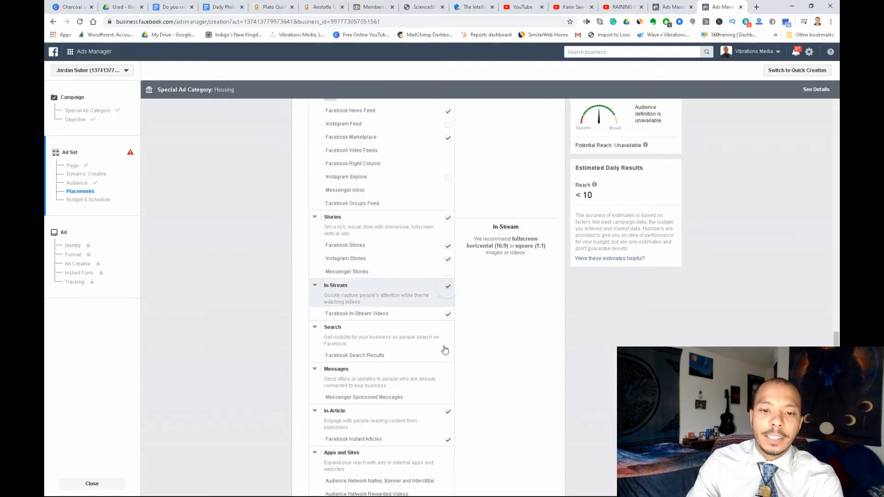
{"action": "scroll", "coordinate": [449, 371], "scroll_direction": "down", "scroll_amount": 1}
{"action": "left_click", "coordinate": [449, 371]}
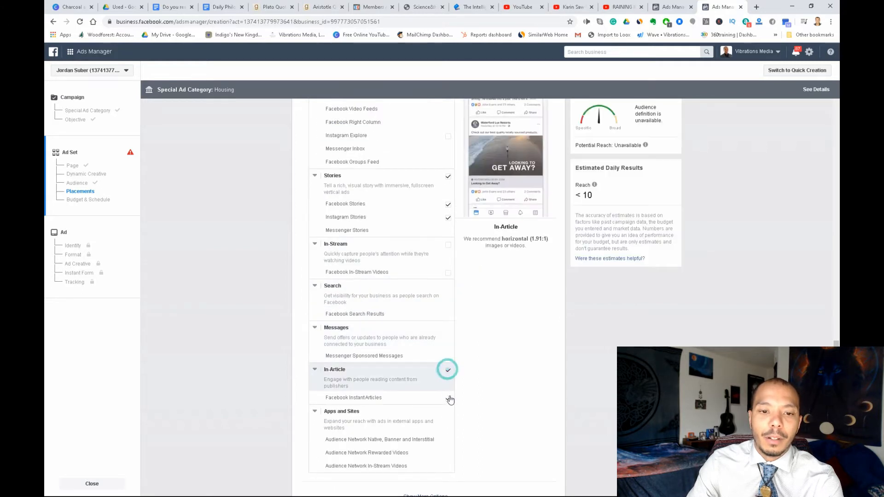
{"action": "scroll", "coordinate": [429, 359], "scroll_direction": "up", "scroll_amount": 4}
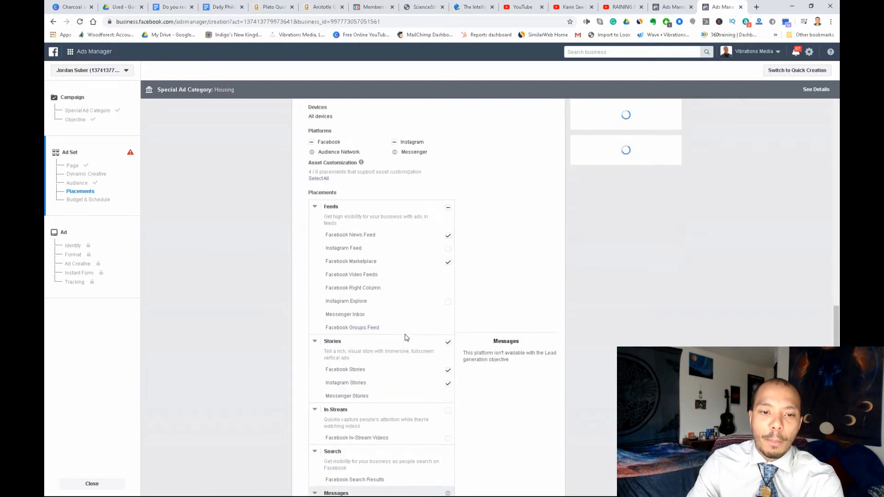
{"action": "left_click", "coordinate": [447, 342]}
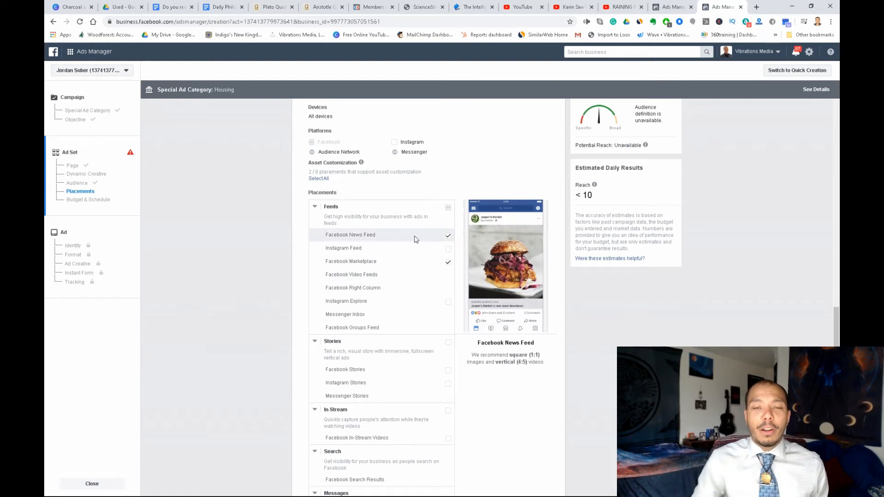
Step: Limit the ad set's placement devices to Mobile only and deselect the Instagram platform again
{"action": "scroll", "coordinate": [414, 239], "scroll_direction": "up", "scroll_amount": 2}
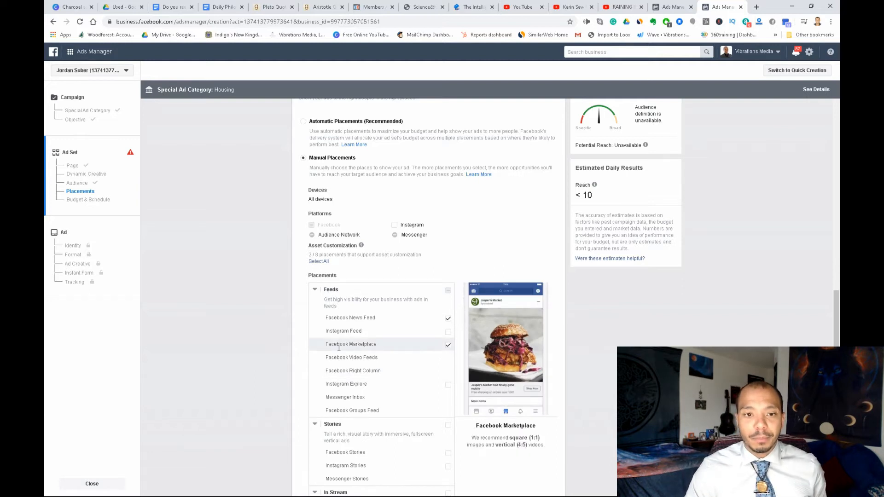
{"action": "scroll", "coordinate": [339, 347], "scroll_direction": "down", "scroll_amount": 10}
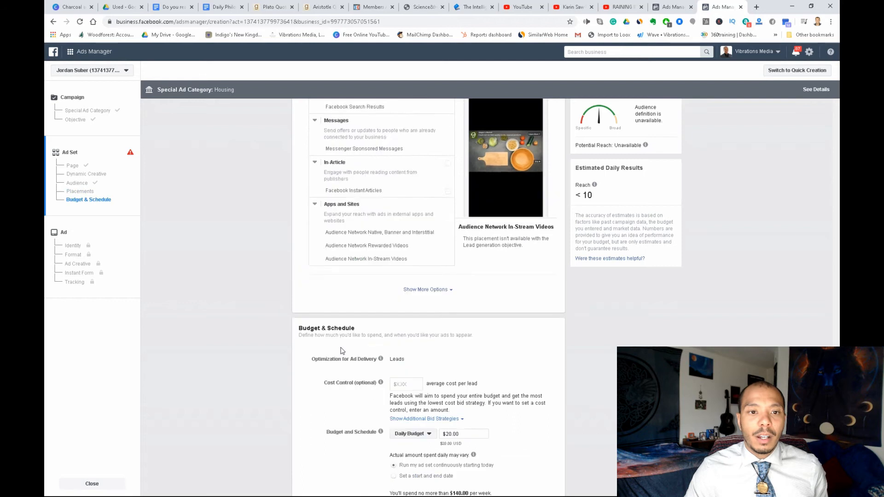
{"action": "scroll", "coordinate": [342, 351], "scroll_direction": "up", "scroll_amount": 8}
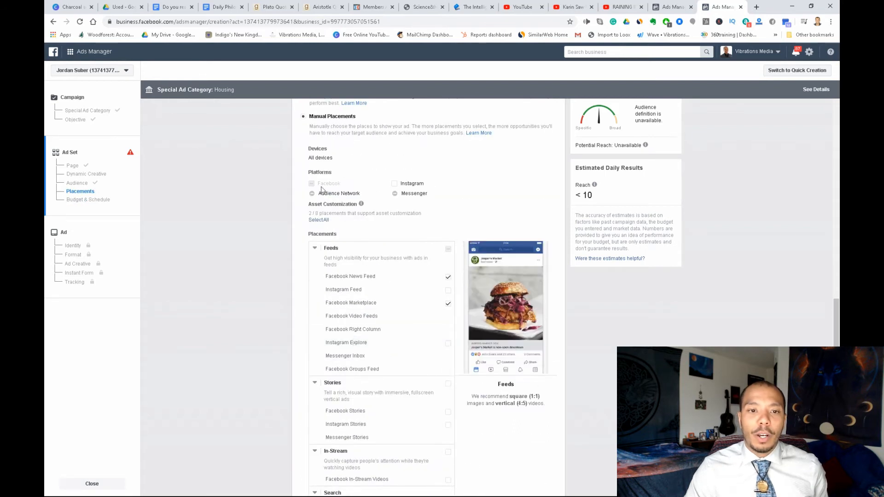
{"action": "scroll", "coordinate": [414, 207], "scroll_direction": "up", "scroll_amount": 1}
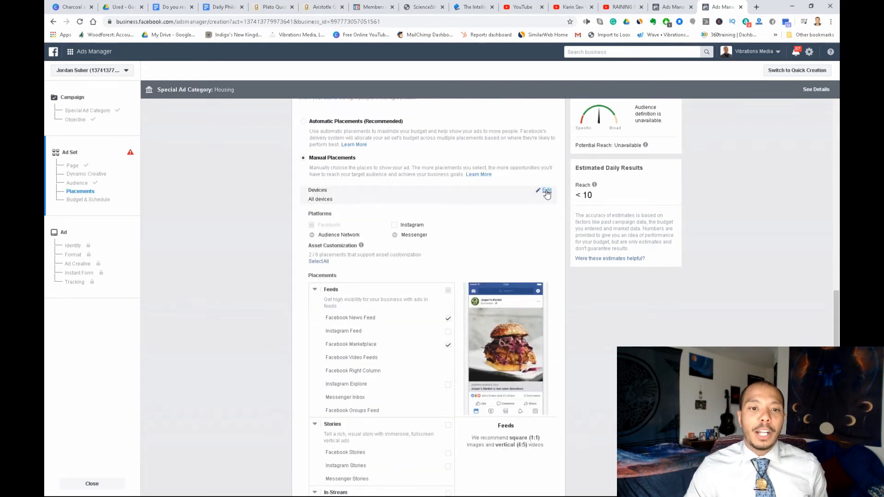
{"action": "left_click", "coordinate": [547, 192]}
{"action": "left_click", "coordinate": [385, 202]}
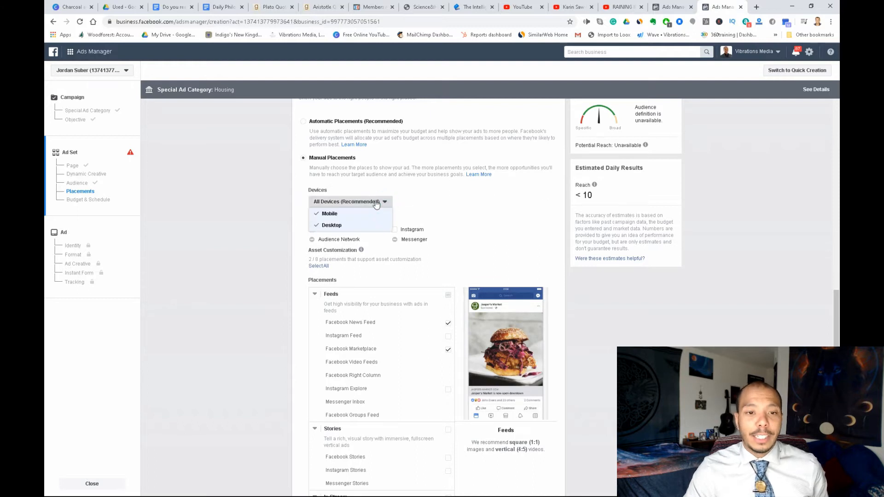
{"action": "left_click", "coordinate": [313, 224]}
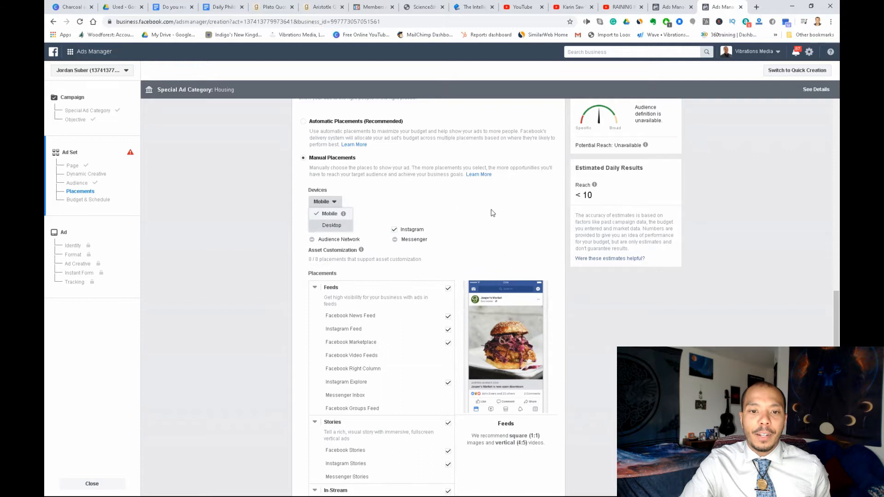
{"action": "left_click", "coordinate": [513, 228]}
{"action": "left_click", "coordinate": [399, 231]}
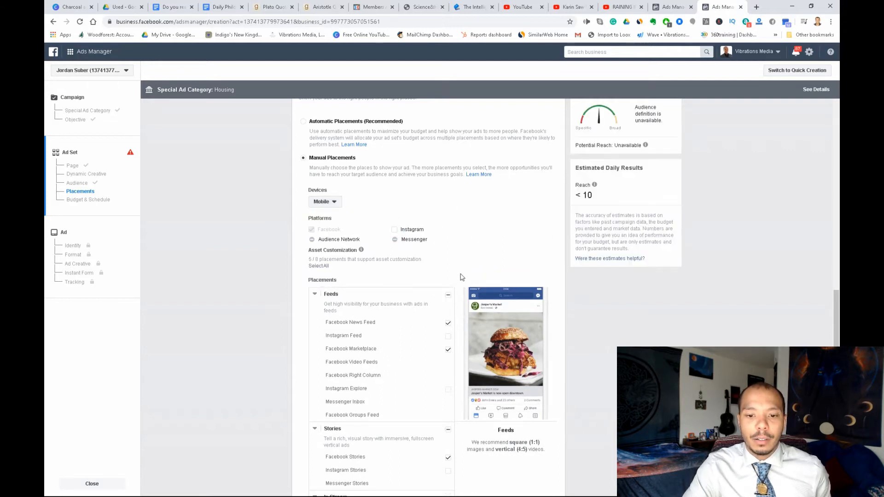
Step: Deselect the Stories, In-Article and In-Stream placements again for the mobile devices, leaving Facebook News Feed and Facebook Marketplace
{"action": "scroll", "coordinate": [461, 281], "scroll_direction": "down", "scroll_amount": 2}
{"action": "left_click", "coordinate": [448, 347]}
{"action": "scroll", "coordinate": [450, 285], "scroll_direction": "down", "scroll_amount": 3}
{"action": "left_click", "coordinate": [448, 223]}
{"action": "left_click", "coordinate": [448, 416]}
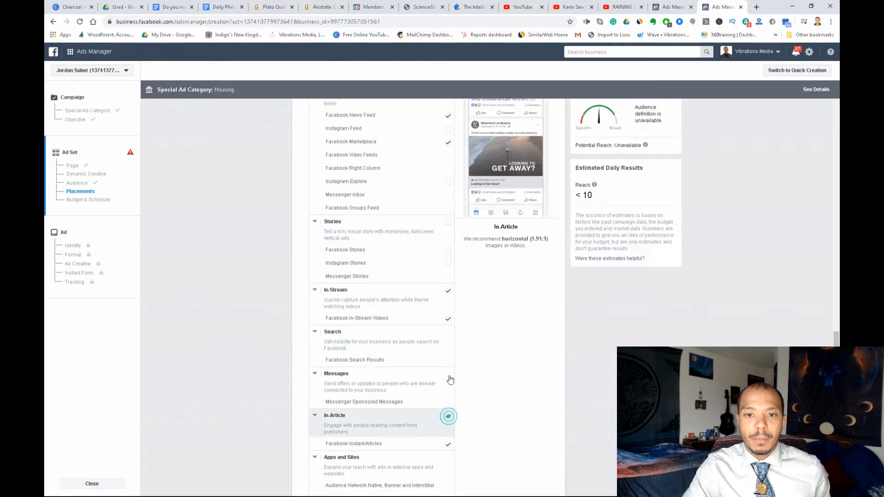
{"action": "left_click", "coordinate": [448, 291]}
{"action": "scroll", "coordinate": [505, 371], "scroll_direction": "down", "scroll_amount": 3}
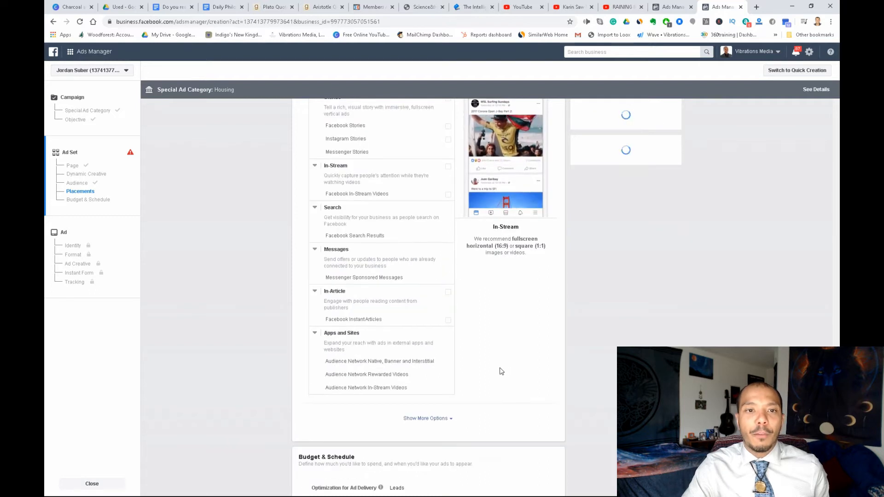
{"action": "scroll", "coordinate": [500, 370], "scroll_direction": "up", "scroll_amount": 5}
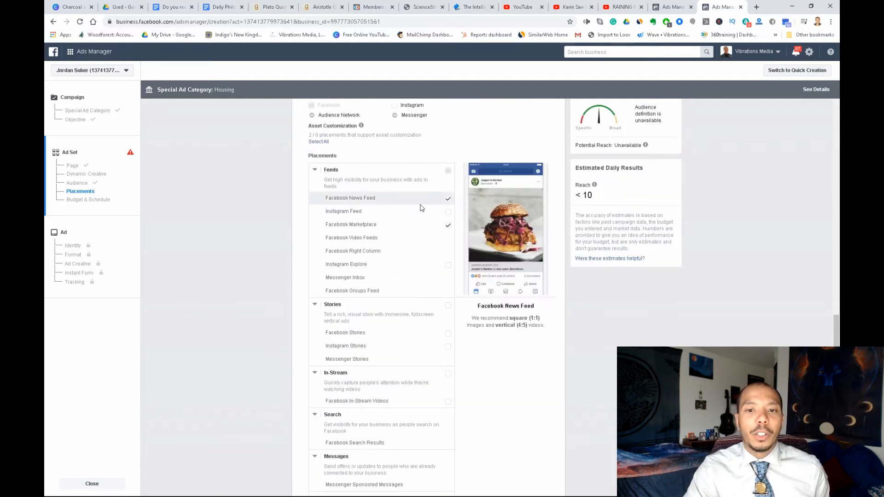
{"action": "scroll", "coordinate": [504, 244], "scroll_direction": "up", "scroll_amount": 3}
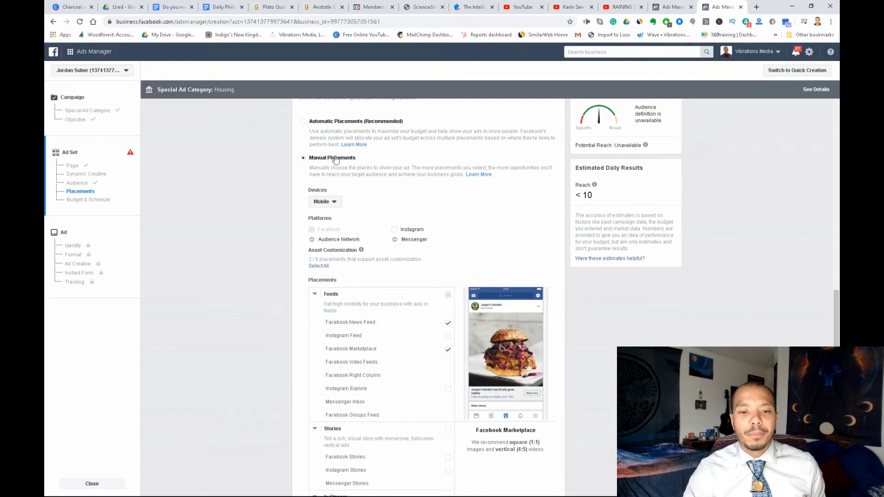
{"action": "scroll", "coordinate": [233, 253], "scroll_direction": "up", "scroll_amount": 1}
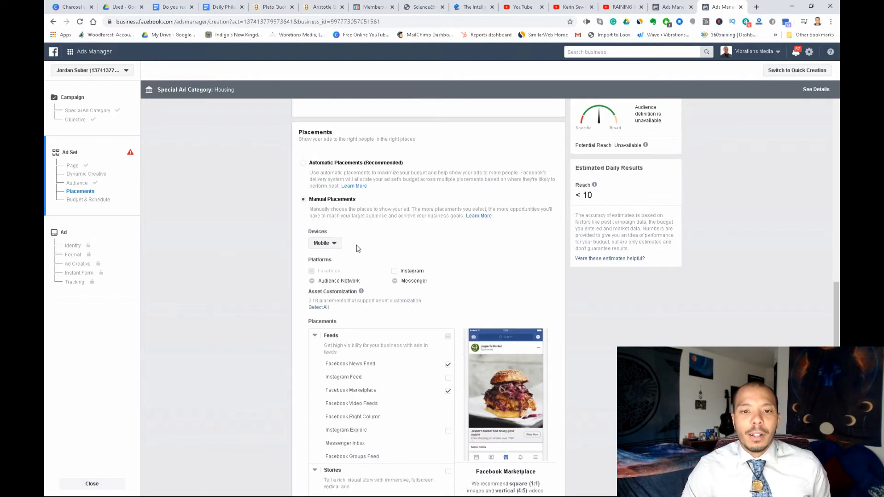
Step: Switch the budget schedule to a start and end date, keeping the Apr 14, 2020 start and setting the end to Apr 21, 2020
{"action": "scroll", "coordinate": [358, 248], "scroll_direction": "down", "scroll_amount": 10}
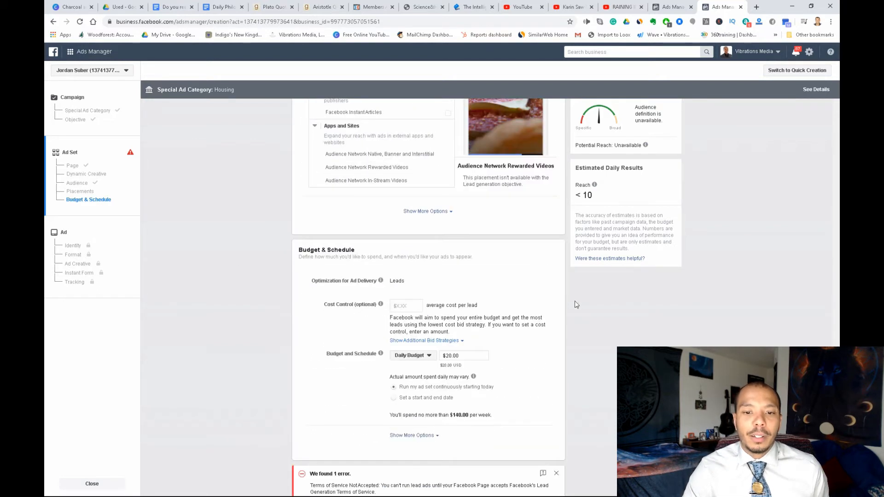
{"action": "scroll", "coordinate": [575, 304], "scroll_direction": "down", "scroll_amount": 1}
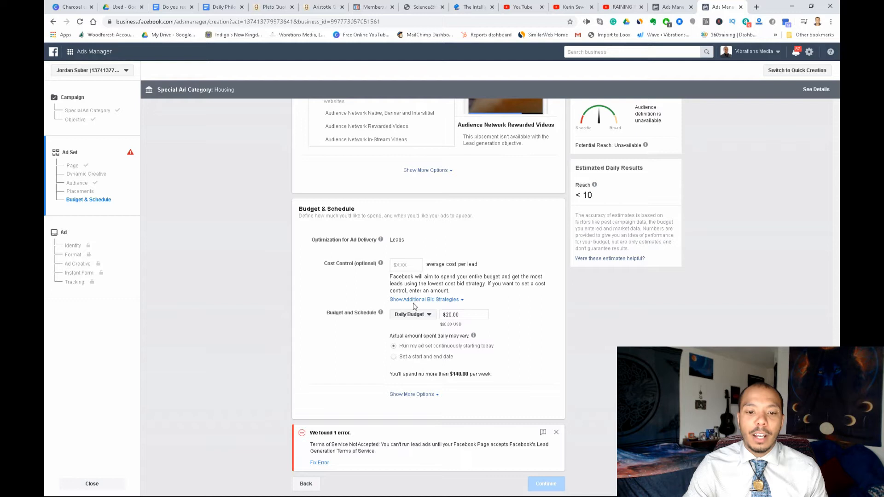
{"action": "left_click", "coordinate": [394, 357]}
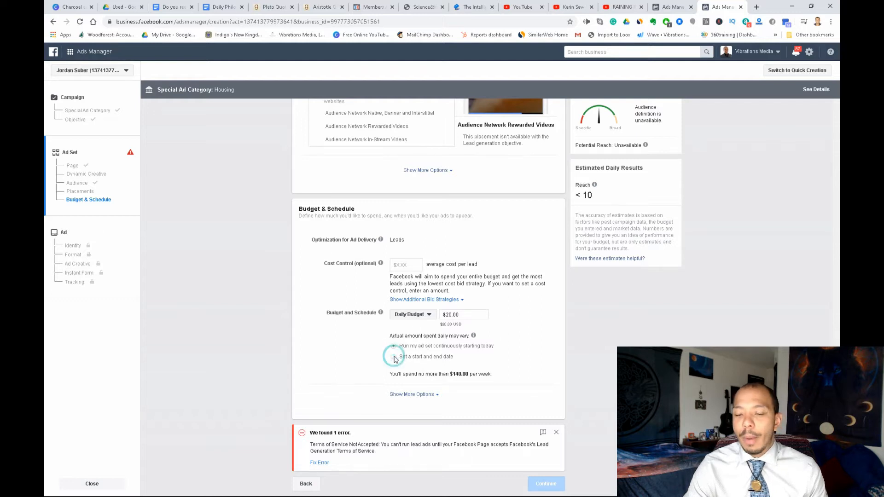
{"action": "scroll", "coordinate": [477, 387], "scroll_direction": "down", "scroll_amount": 1}
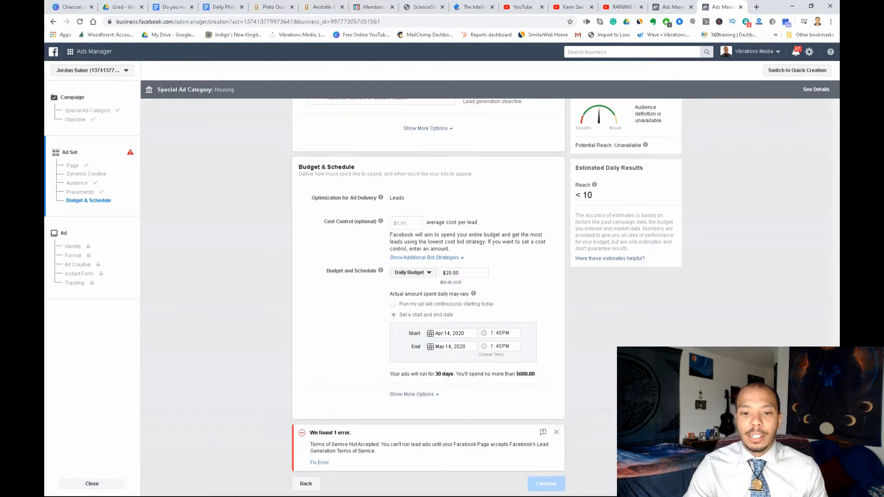
{"action": "left_click", "coordinate": [444, 331]}
{"action": "left_click", "coordinate": [460, 392]}
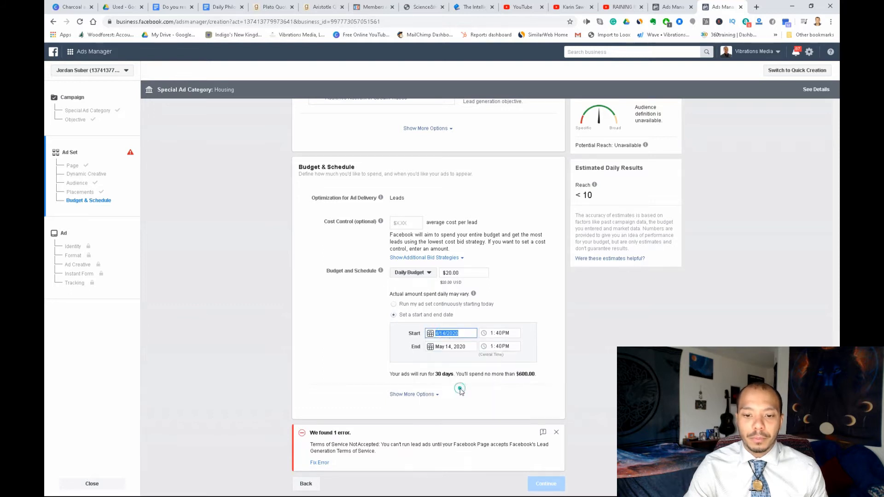
{"action": "left_click", "coordinate": [448, 349]}
{"action": "left_click", "coordinate": [434, 362]}
{"action": "left_click", "coordinate": [462, 417]}
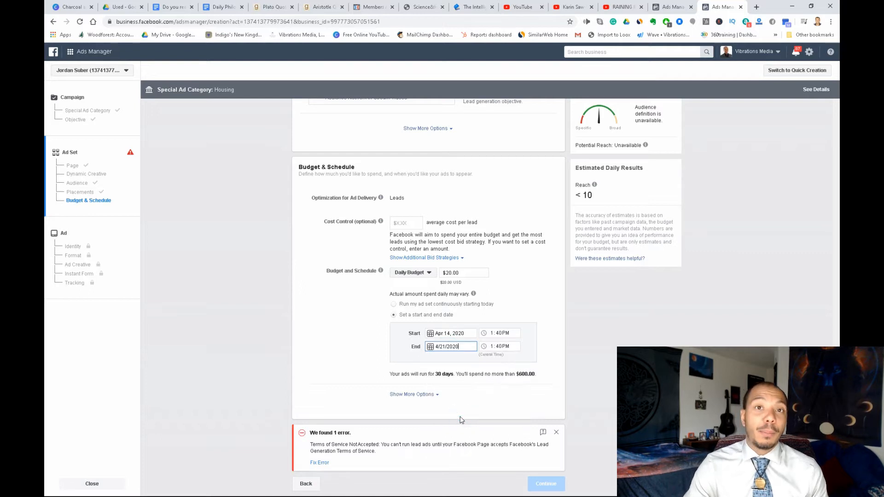
{"action": "left_click", "coordinate": [480, 401]}
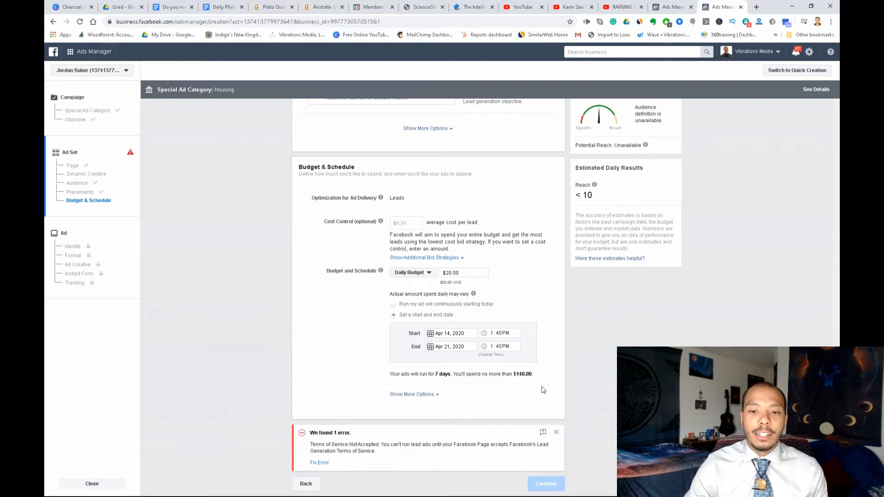
Step: Set the ad set's start time to 6:00 AM
{"action": "left_click", "coordinate": [493, 334]}
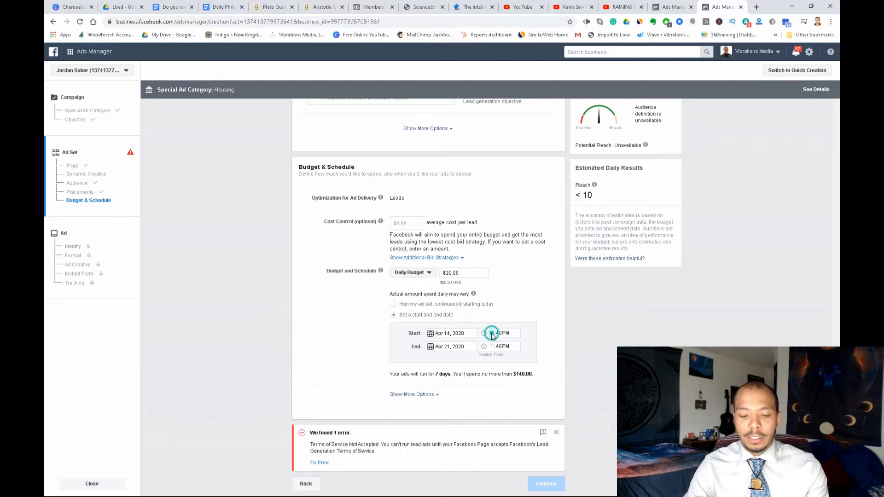
{"action": "type", "text": "6"}
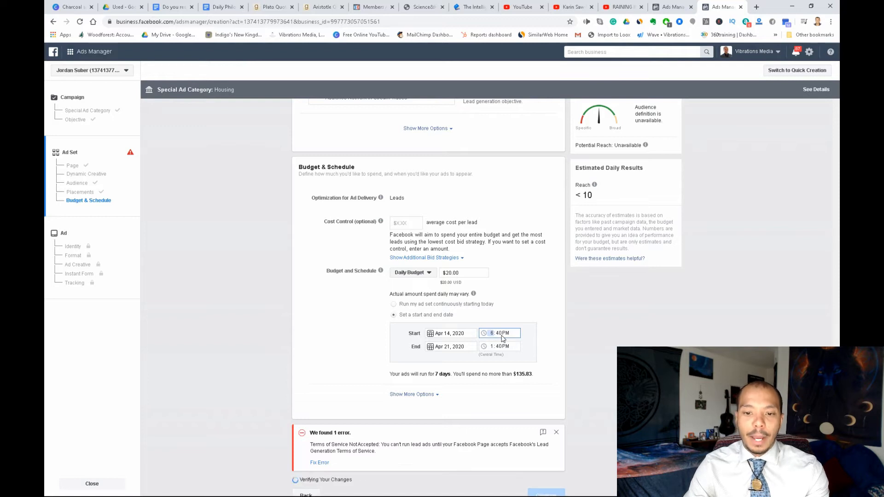
{"action": "left_click", "coordinate": [500, 331]}
{"action": "left_click", "coordinate": [501, 335]}
{"action": "left_click", "coordinate": [504, 336]}
{"action": "left_click", "coordinate": [504, 334]}
{"action": "type", "text": "a"}
{"action": "left_click", "coordinate": [561, 357]}
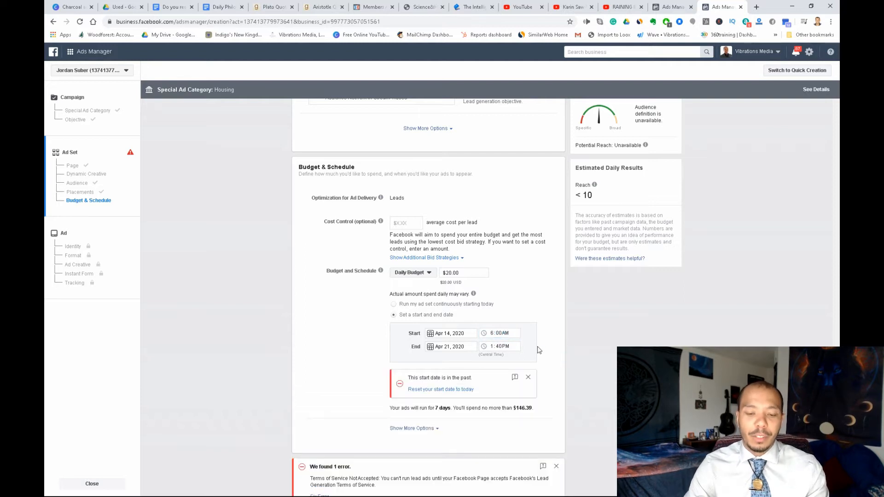
Step: Set the ad set's end time to 7:07 AM
{"action": "left_click", "coordinate": [500, 347]}
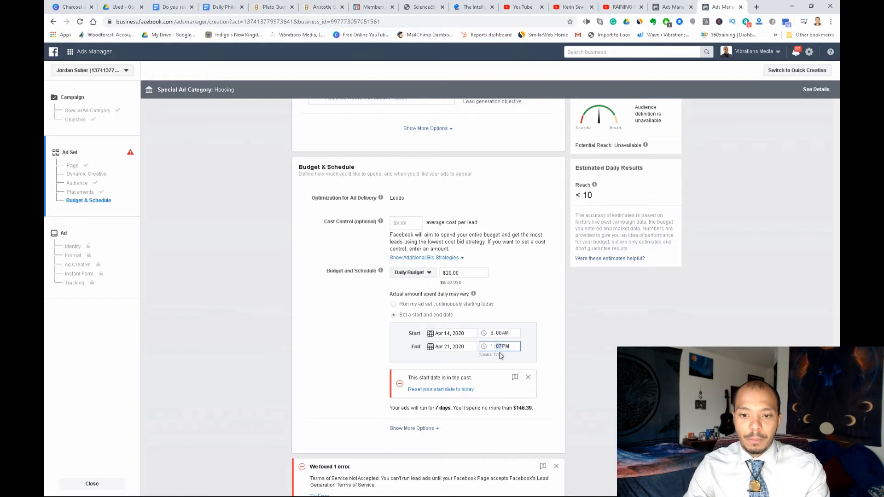
{"action": "left_click", "coordinate": [497, 348]}
{"action": "type", "text": "7"}
{"action": "left_click", "coordinate": [545, 349]}
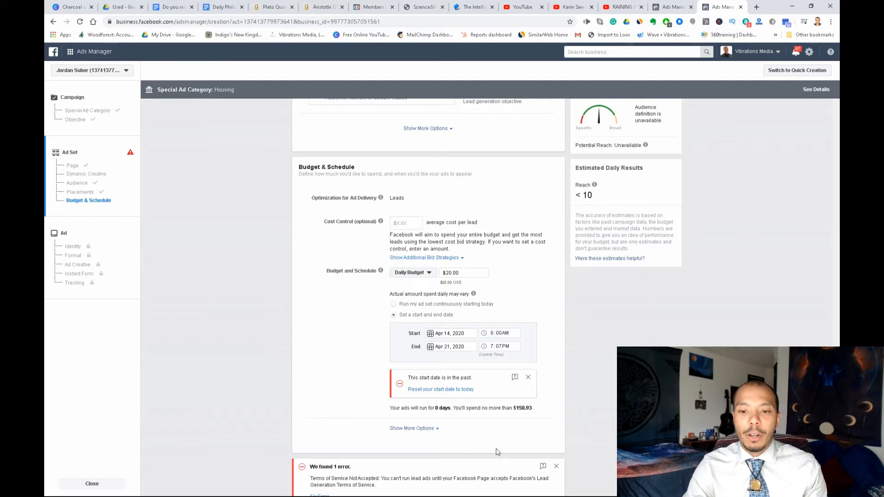
{"action": "left_click", "coordinate": [507, 346]}
{"action": "type", "text": "a"}
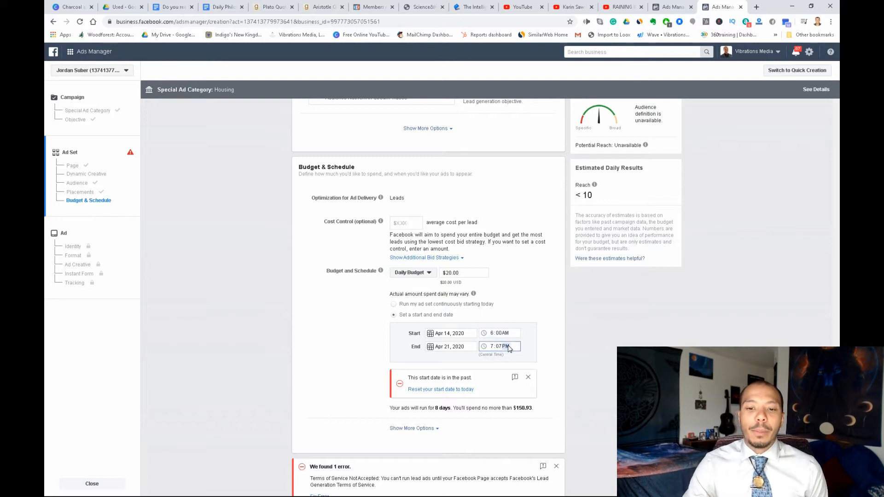
{"action": "left_click", "coordinate": [538, 335]}
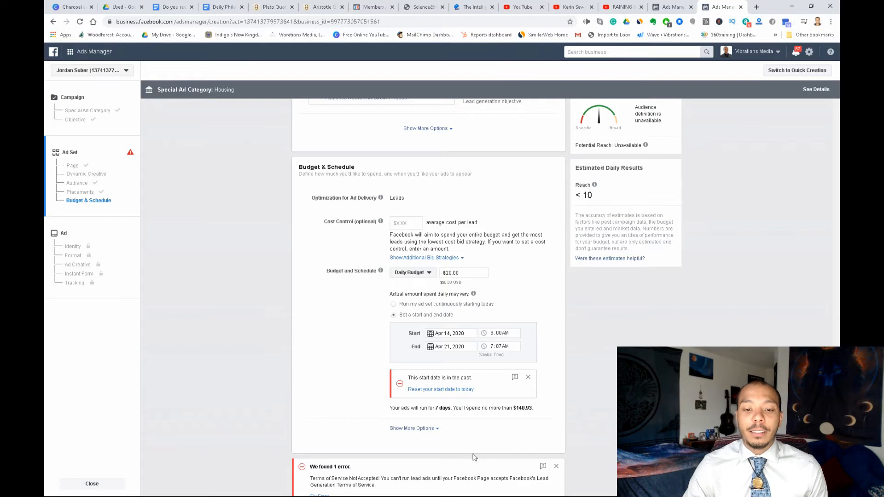
Step: Resolve the Terms of Service error by reading and agreeing to the Lead Ad Terms for the Vibrations Marketing page
{"action": "scroll", "coordinate": [449, 405], "scroll_direction": "down", "scroll_amount": 1}
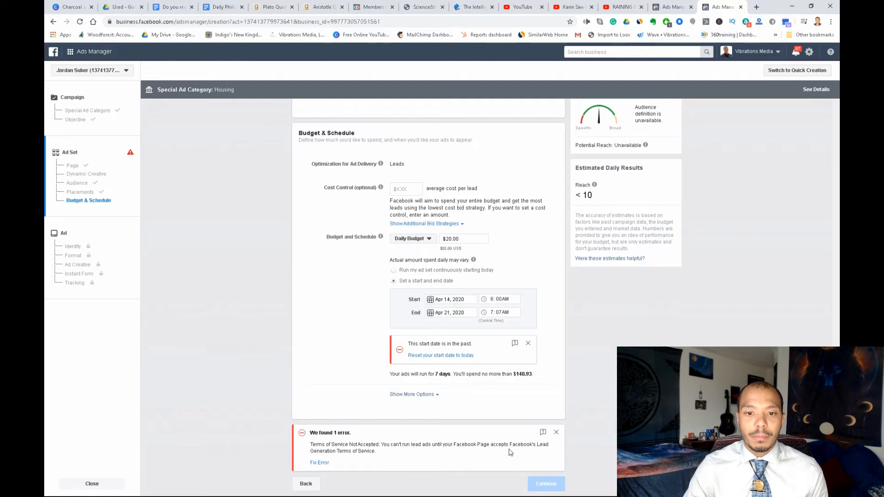
{"action": "scroll", "coordinate": [498, 408], "scroll_direction": "up", "scroll_amount": 2}
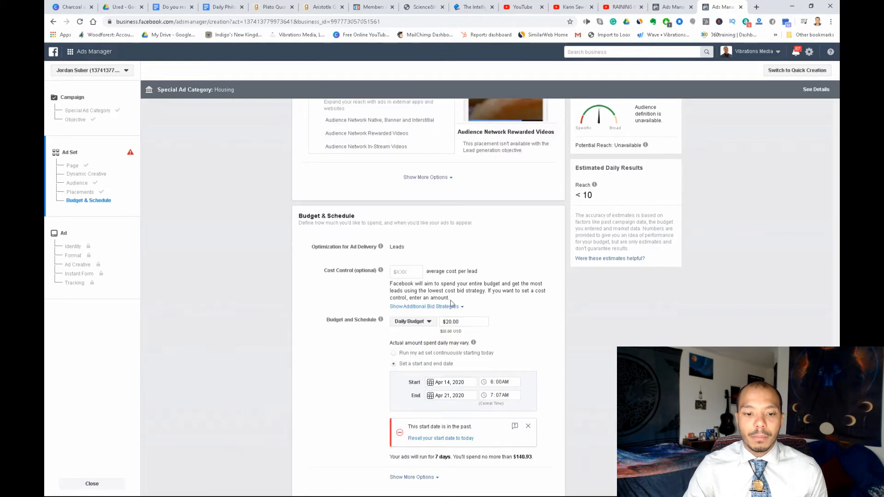
{"action": "left_click", "coordinate": [408, 275]}
{"action": "scroll", "coordinate": [446, 334], "scroll_direction": "down", "scroll_amount": 2}
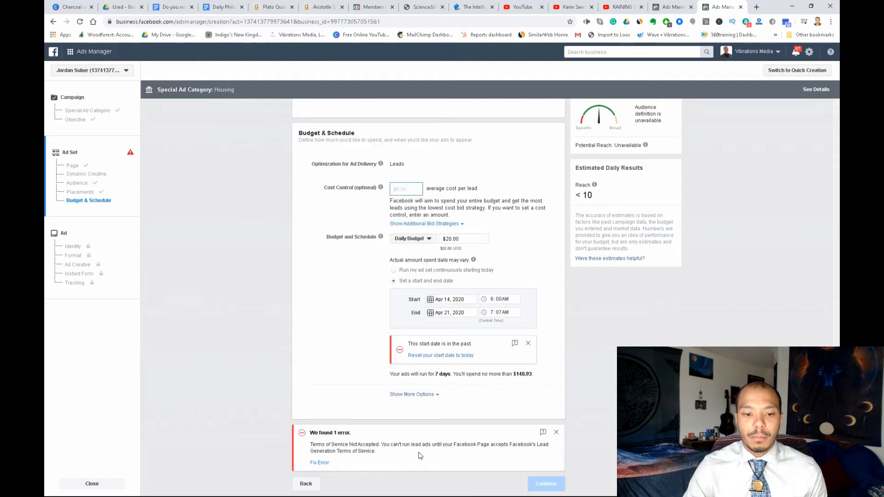
{"action": "scroll", "coordinate": [435, 455], "scroll_direction": "up", "scroll_amount": 5}
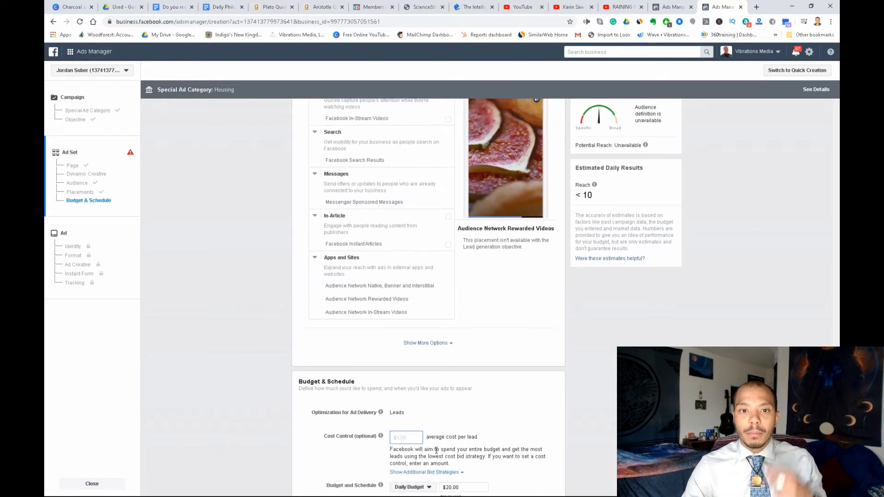
{"action": "scroll", "coordinate": [435, 454], "scroll_direction": "down", "scroll_amount": 5}
{"action": "left_click", "coordinate": [317, 464]}
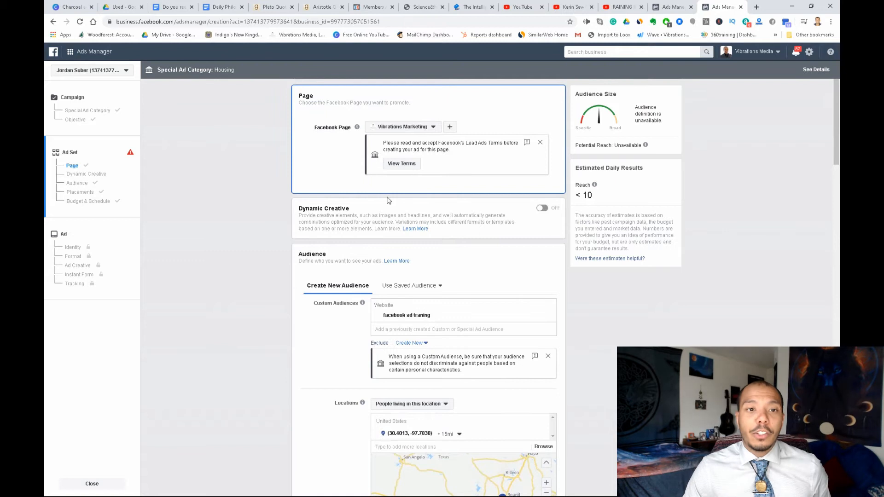
{"action": "left_click", "coordinate": [395, 164]}
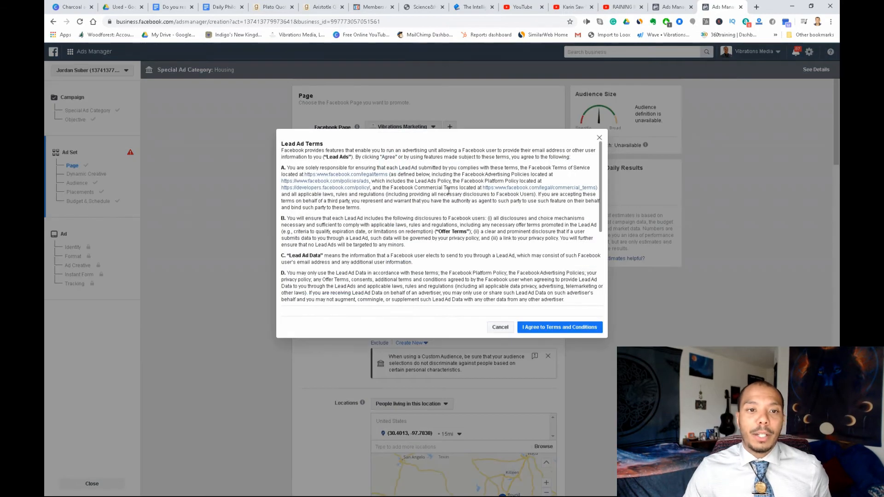
{"action": "scroll", "coordinate": [414, 255], "scroll_direction": "down", "scroll_amount": 5}
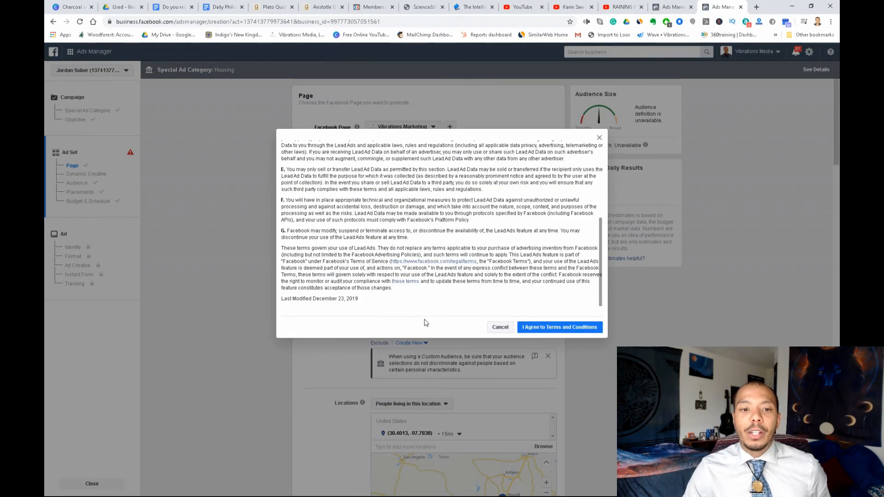
{"action": "scroll", "coordinate": [368, 184], "scroll_direction": "up", "scroll_amount": 3}
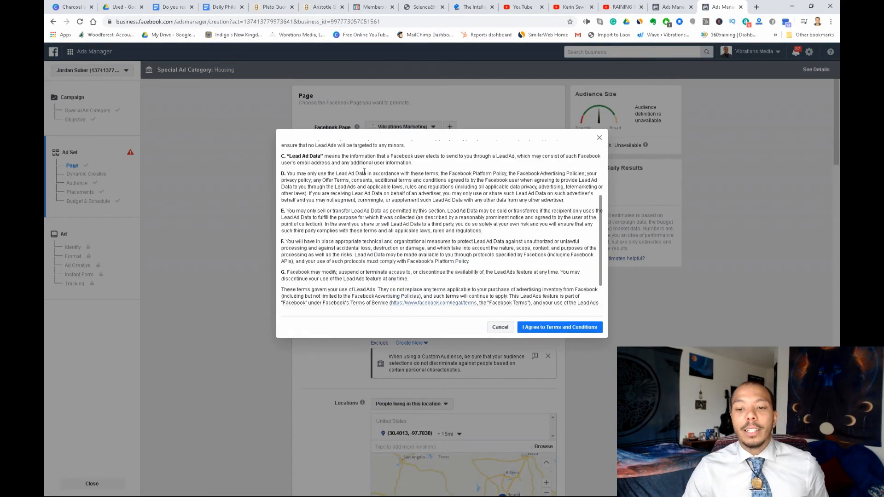
{"action": "left_click", "coordinate": [559, 327]}
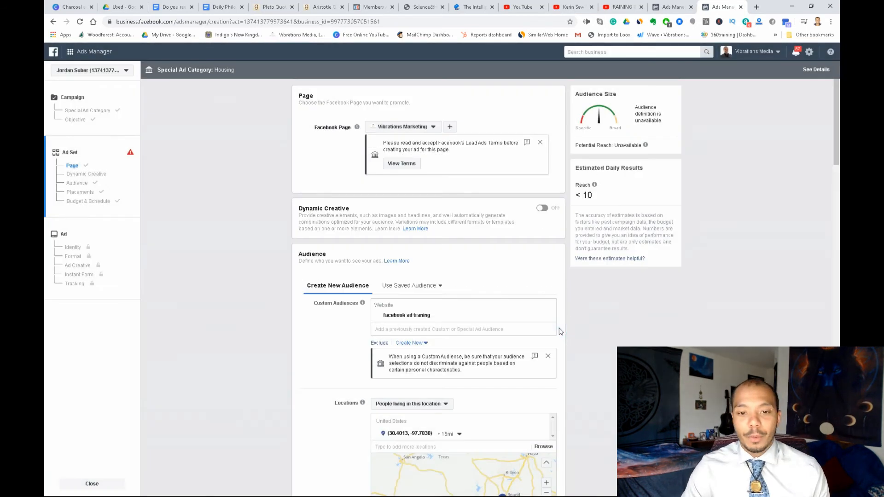
Step: Review the ad set's audience and add another empty "and must also match" condition below House Hunting in Detailed Targeting
{"action": "scroll", "coordinate": [431, 315], "scroll_direction": "down", "scroll_amount": 4}
{"action": "scroll", "coordinate": [431, 315], "scroll_direction": "down", "scroll_amount": 1}
{"action": "scroll", "coordinate": [510, 373], "scroll_direction": "down", "scroll_amount": 4}
{"action": "scroll", "coordinate": [510, 378], "scroll_direction": "down", "scroll_amount": 3}
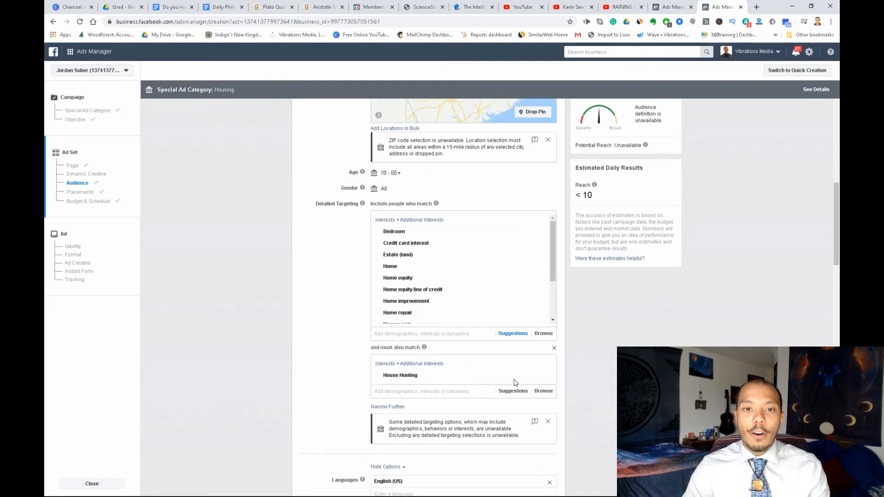
{"action": "scroll", "coordinate": [482, 184], "scroll_direction": "down", "scroll_amount": 5}
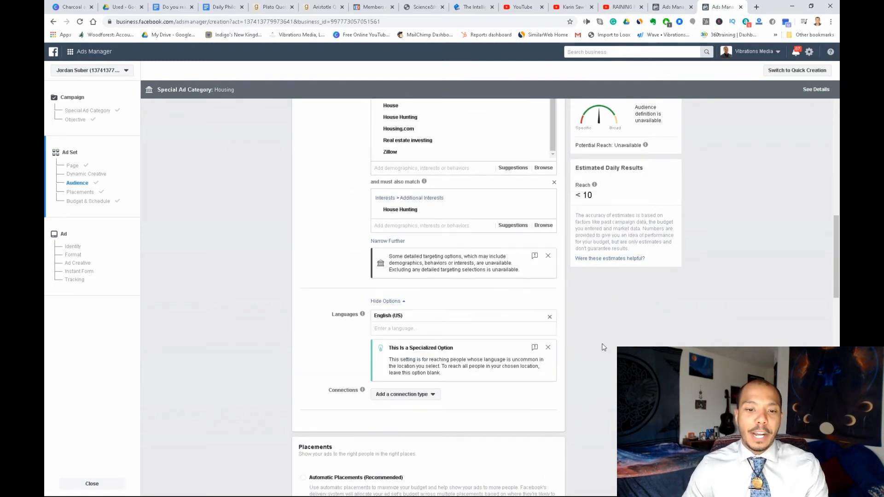
{"action": "scroll", "coordinate": [465, 260], "scroll_direction": "up", "scroll_amount": 5}
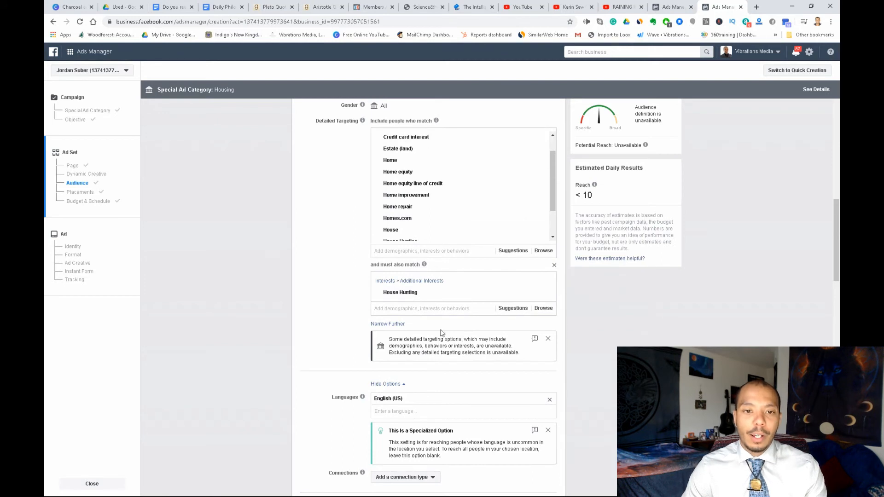
{"action": "left_click", "coordinate": [393, 324]}
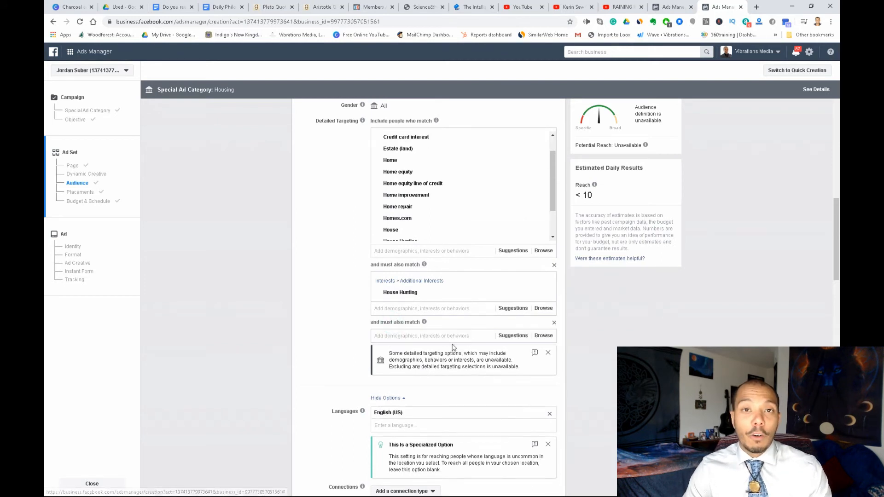
{"action": "left_click", "coordinate": [430, 335]}
{"action": "scroll", "coordinate": [431, 336], "scroll_direction": "down", "scroll_amount": 2}
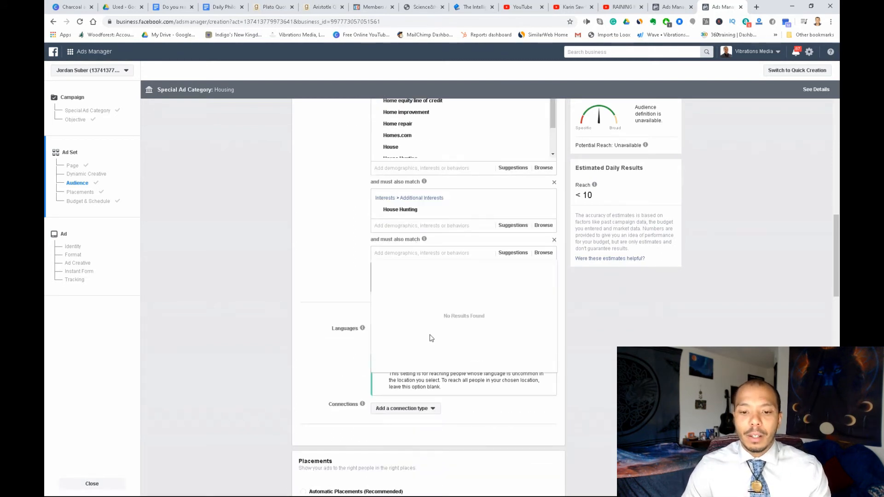
Step: Continue from the ad set to the ad setup and choose the Single Image or Video format
{"action": "scroll", "coordinate": [432, 338], "scroll_direction": "down", "scroll_amount": 20}
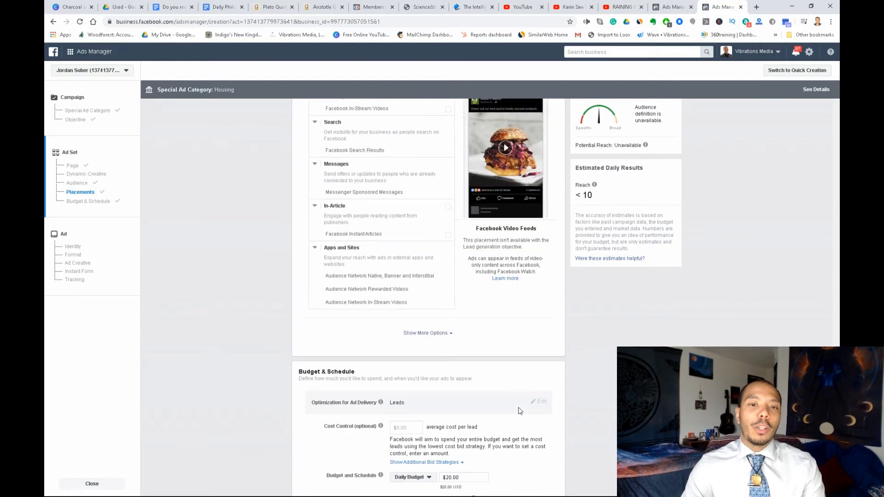
{"action": "left_click", "coordinate": [545, 483]}
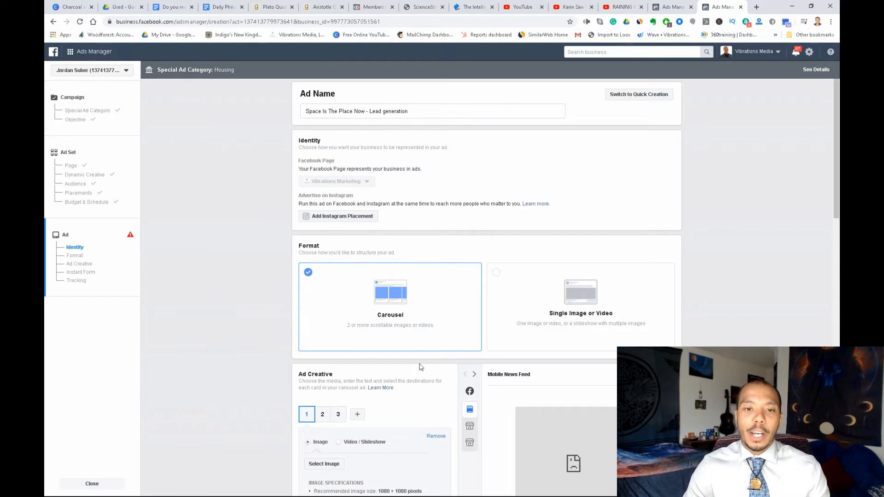
{"action": "scroll", "coordinate": [450, 287], "scroll_direction": "down", "scroll_amount": 3}
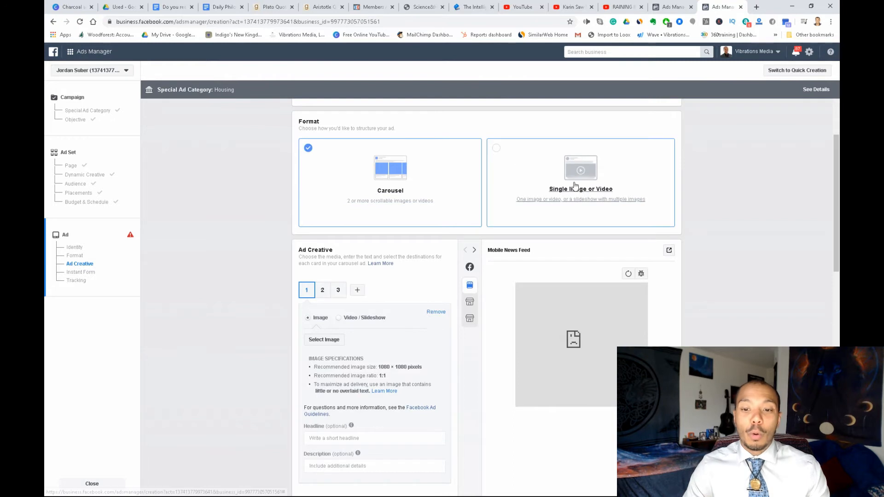
{"action": "left_click", "coordinate": [496, 148]}
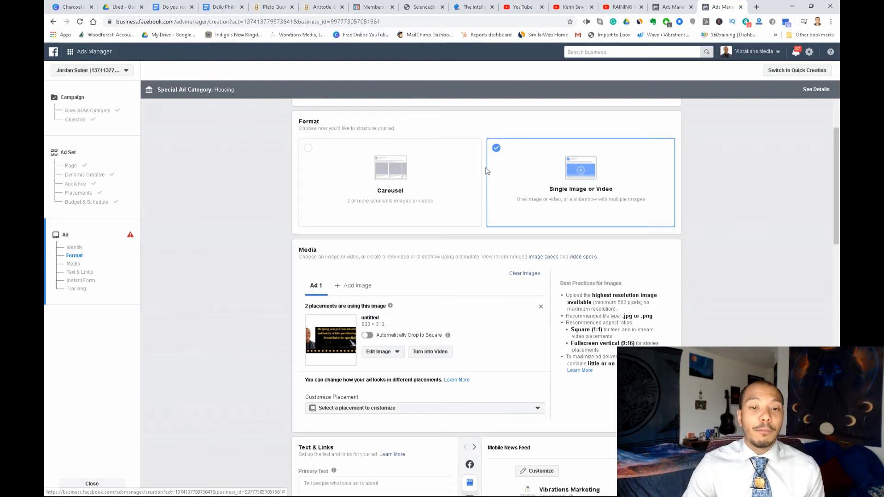
Step: Enter "New listing - special price - Limited offer!" as the ad's primary text, correcting the misspelled "special"
{"action": "scroll", "coordinate": [407, 330], "scroll_direction": "down", "scroll_amount": 3}
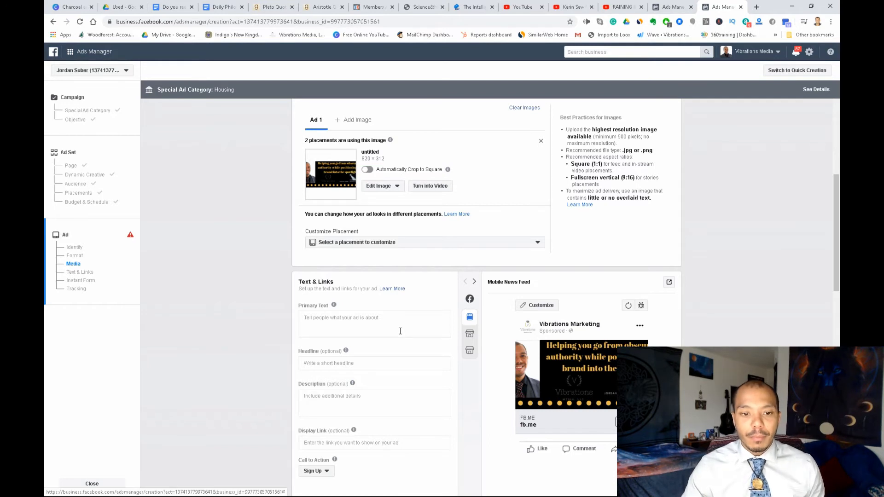
{"action": "left_click", "coordinate": [366, 317]}
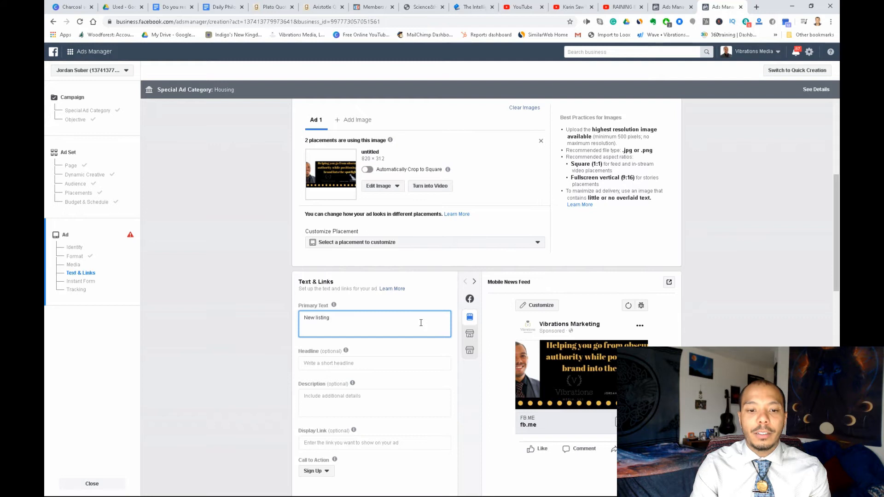
{"action": "type", "text": "- speical "}
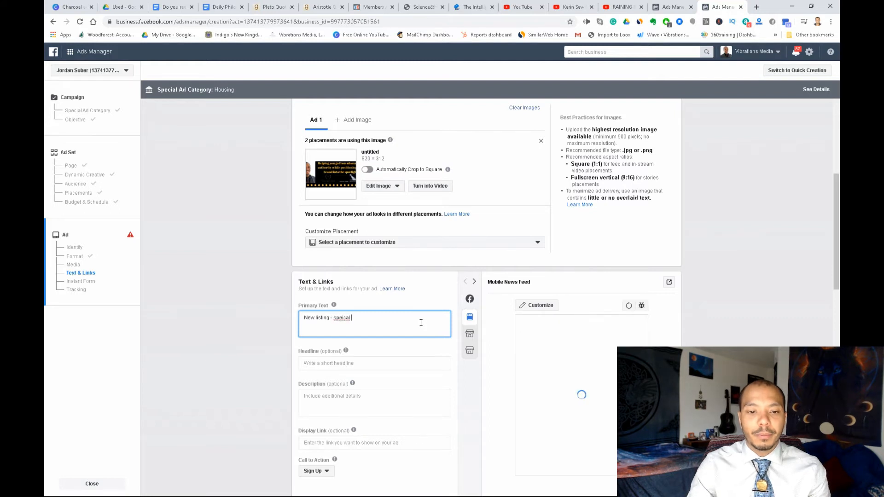
{"action": "type", "text": "price"}
{"action": "right_click", "coordinate": [341, 318]}
{"action": "left_click", "coordinate": [353, 323]}
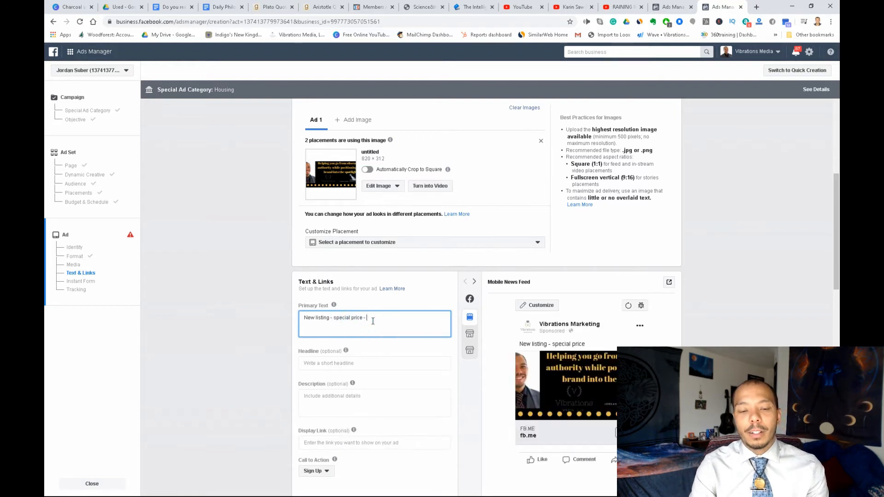
{"action": "type", "text": "- Limited offer!"}
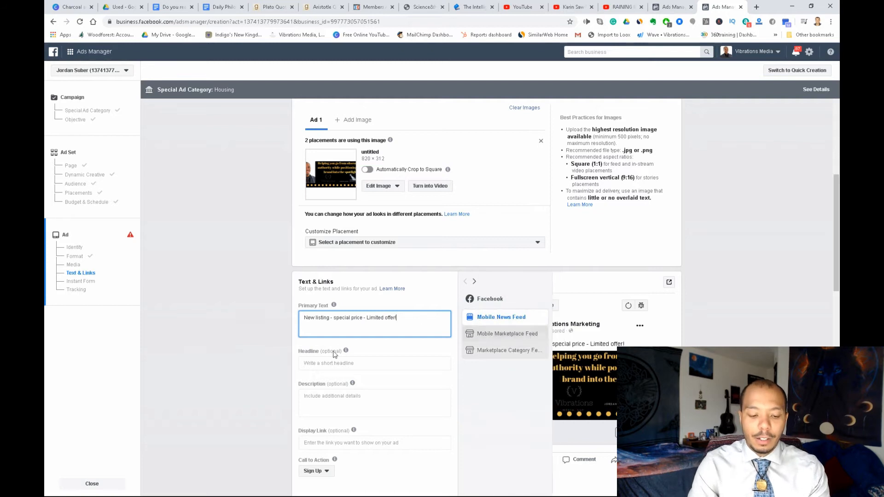
Step: Enter "Your new home" as the ad's headline
{"action": "left_click", "coordinate": [358, 363]}
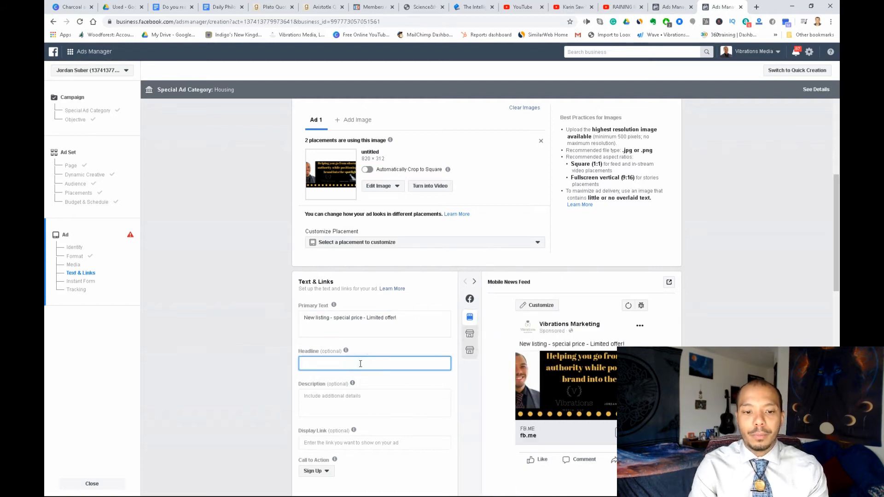
{"action": "type", "text": "New home"}
{"action": "key", "text": "BackSpace"}
{"action": "key", "text": "BackSpace"}
{"action": "key", "text": "BackSpace"}
{"action": "key", "text": "BackSpace"}
{"action": "key", "text": "BackSpace"}
{"action": "key", "text": "BackSpace"}
{"action": "key", "text": "BackSpace"}
{"action": "type", "text": "Your new h"}
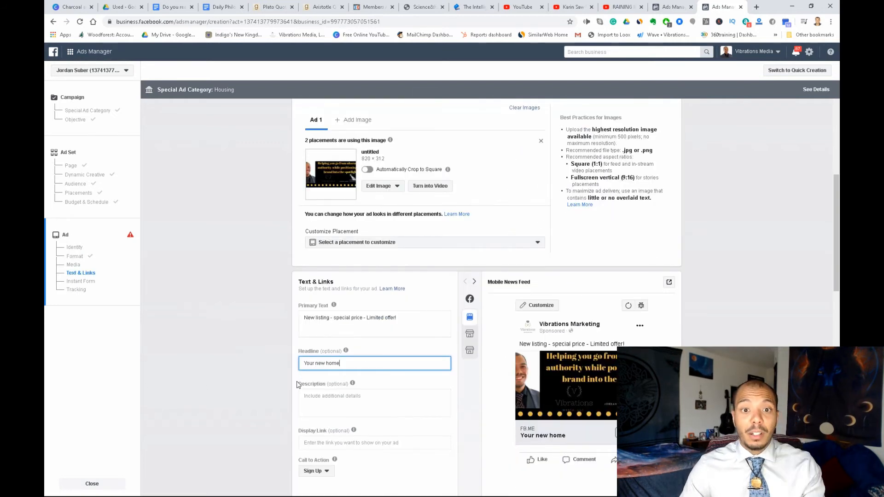
Step: Replace the ad image by uploading "1- G-lord - ad training" from the Vibrations Marketing folder in Documents
{"action": "left_click", "coordinate": [395, 186]}
{"action": "left_click", "coordinate": [395, 200]}
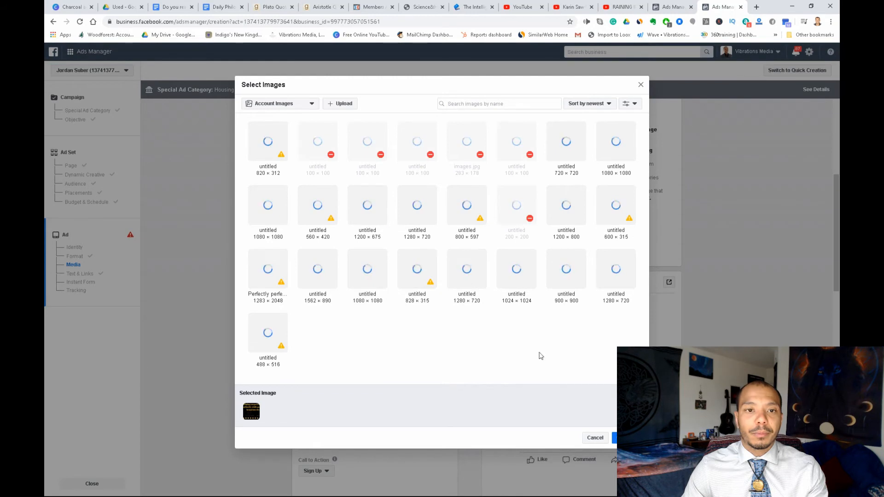
{"action": "left_click", "coordinate": [343, 104]}
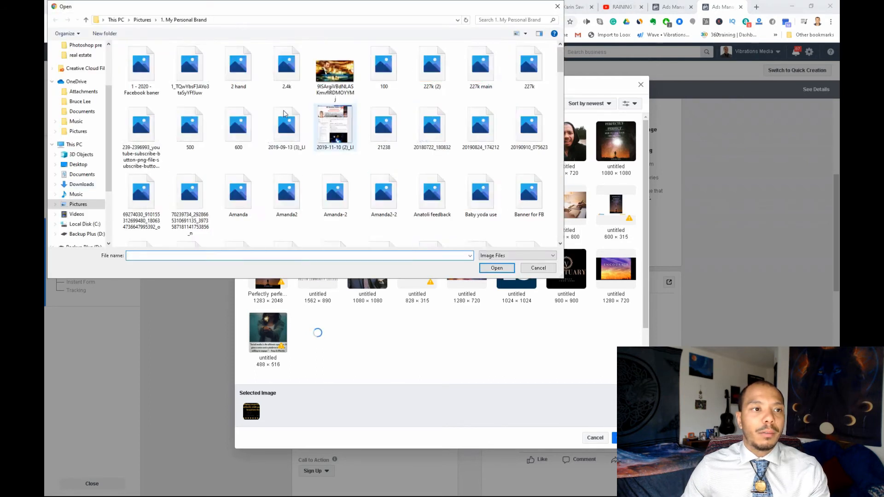
{"action": "scroll", "coordinate": [95, 82], "scroll_direction": "up", "scroll_amount": 3}
{"action": "left_click", "coordinate": [87, 81]}
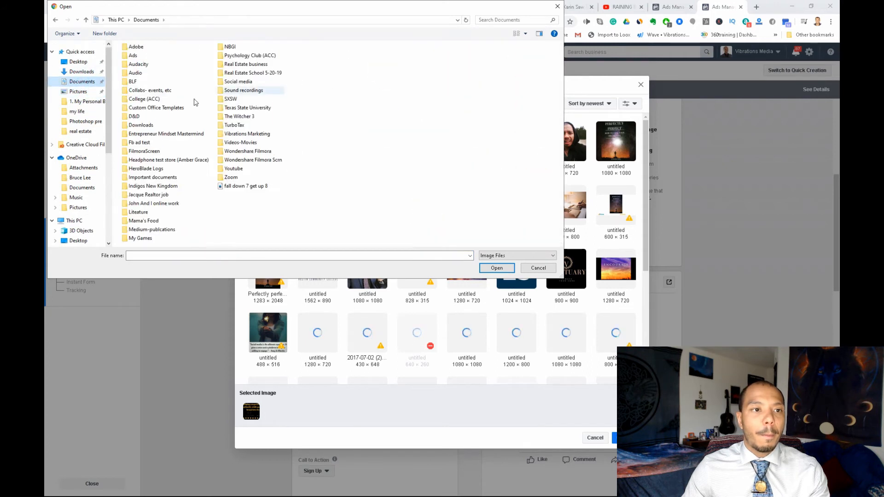
{"action": "double_click", "coordinate": [247, 134]}
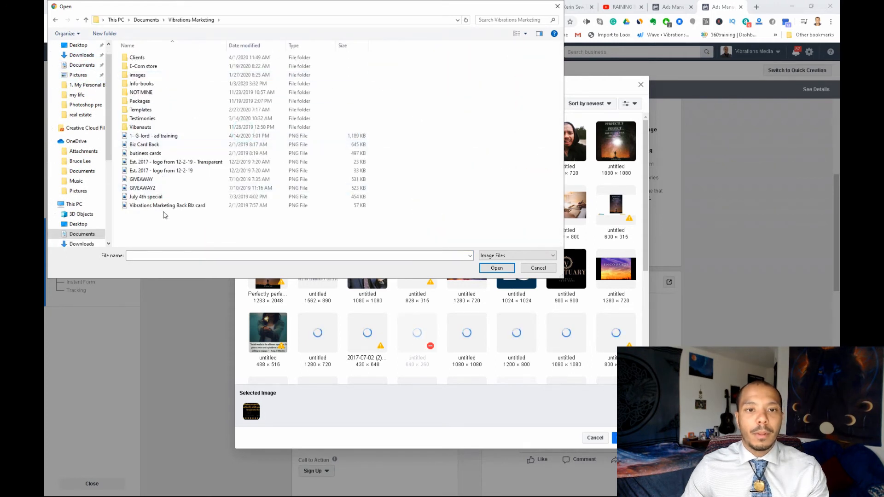
{"action": "double_click", "coordinate": [153, 135]}
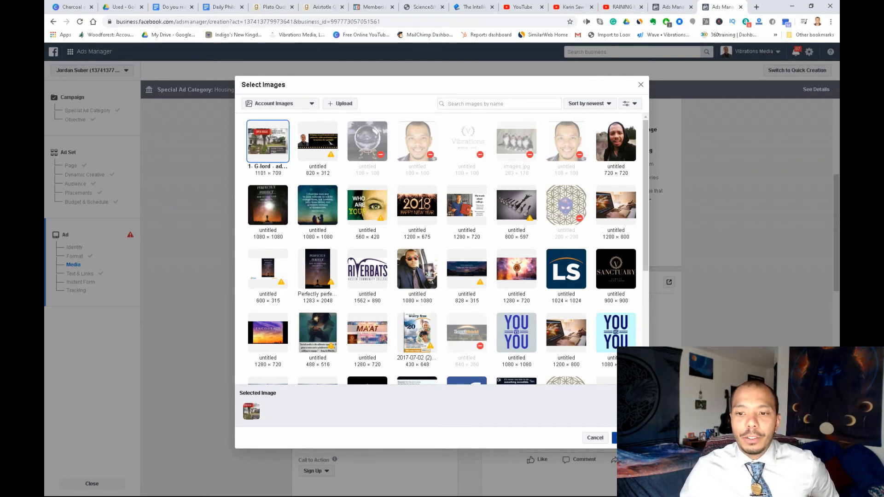
{"action": "left_click", "coordinate": [622, 438]}
Step: Enter "Newly improved kitchen. Master bedroom on floor level," as the ad's description
{"action": "scroll", "coordinate": [318, 298], "scroll_direction": "down", "scroll_amount": 2}
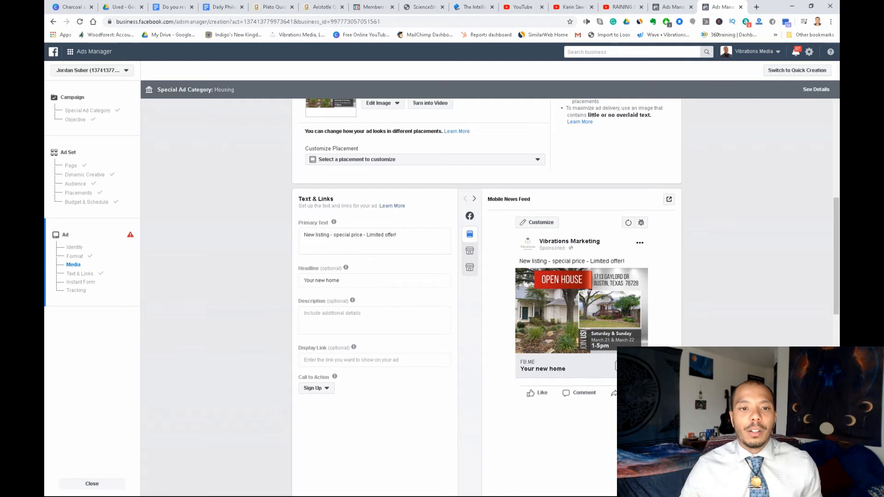
{"action": "scroll", "coordinate": [353, 300], "scroll_direction": "down", "scroll_amount": 2}
{"action": "left_click", "coordinate": [346, 234]}
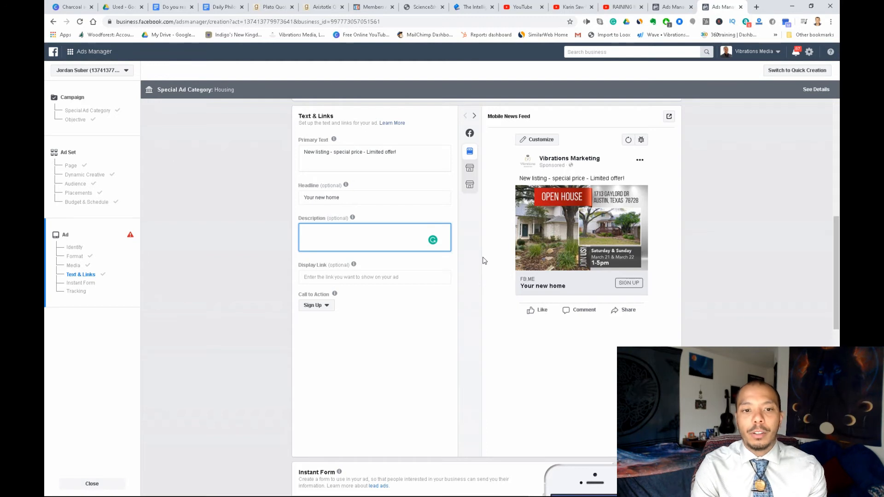
{"action": "type", "text": "ewly im"}
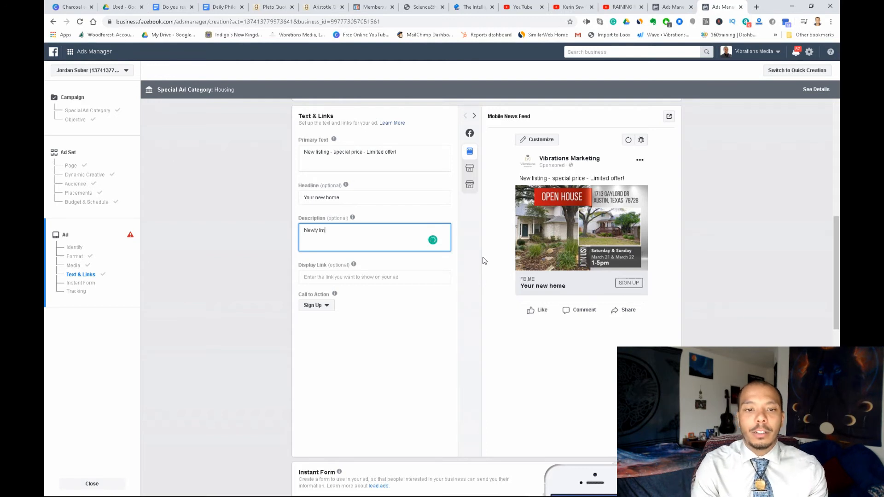
{"action": "type", "text": "proved kitc"}
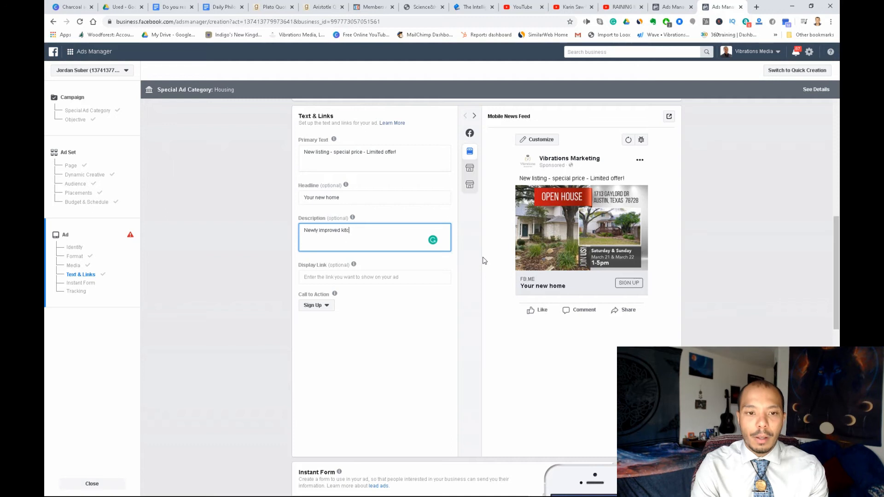
{"action": "type", "text": "hen"}
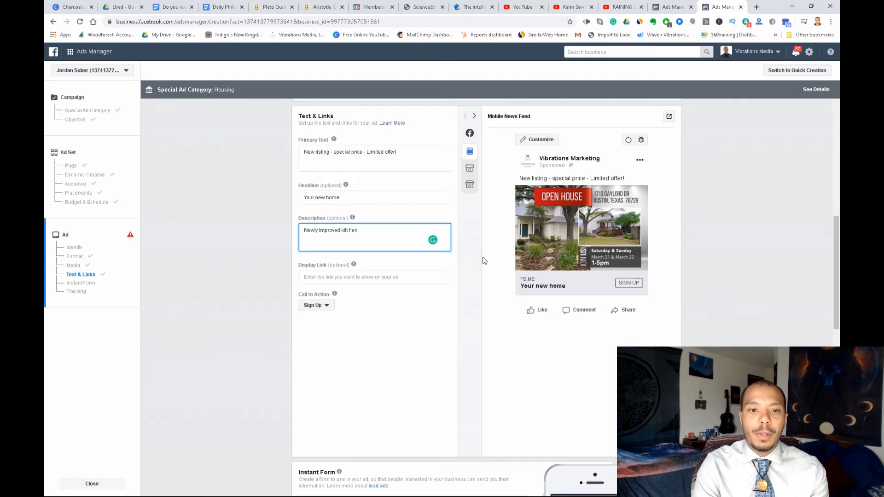
{"action": "type", "text": "MAs"}
{"action": "key", "text": "BackSpace"}
{"action": "type", "text": ". "}
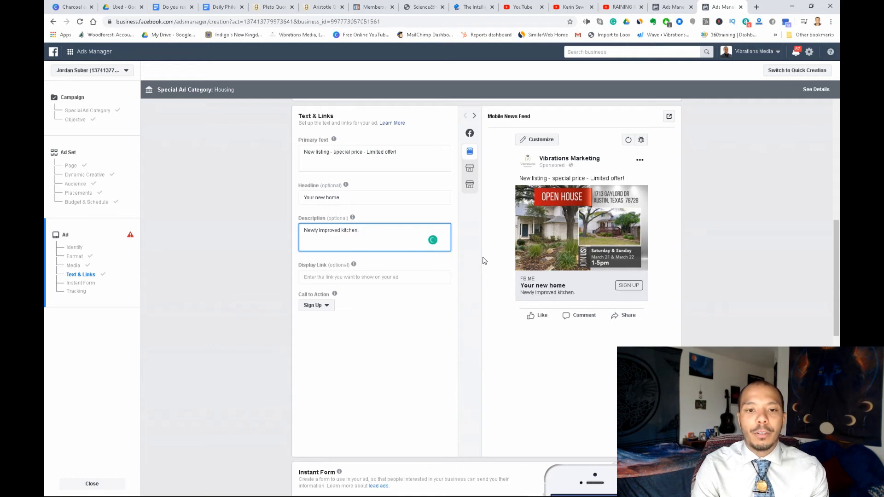
{"action": "type", "text": "Master"}
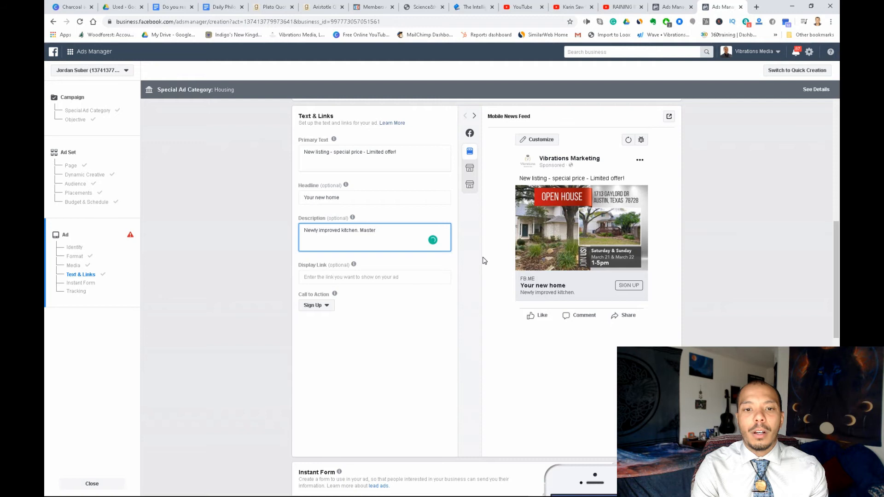
{"action": "type", "text": " bedro"}
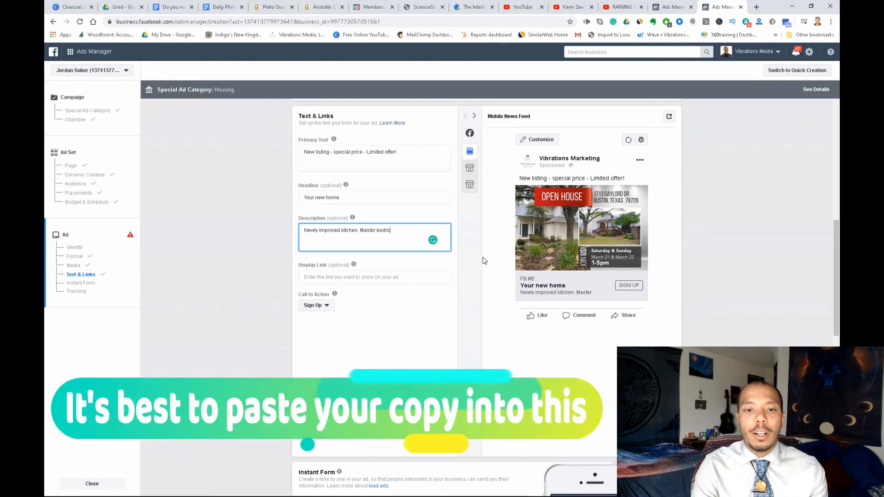
{"action": "type", "text": "om on flo"}
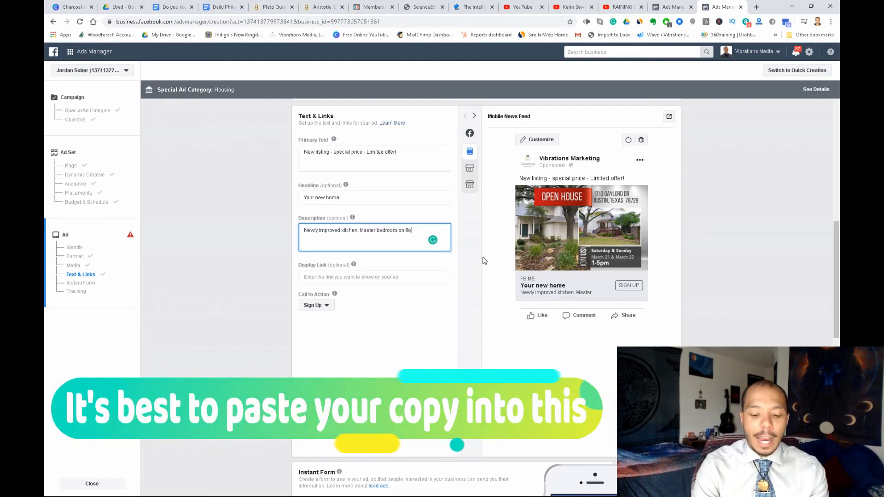
{"action": "type", "text": "or level,"}
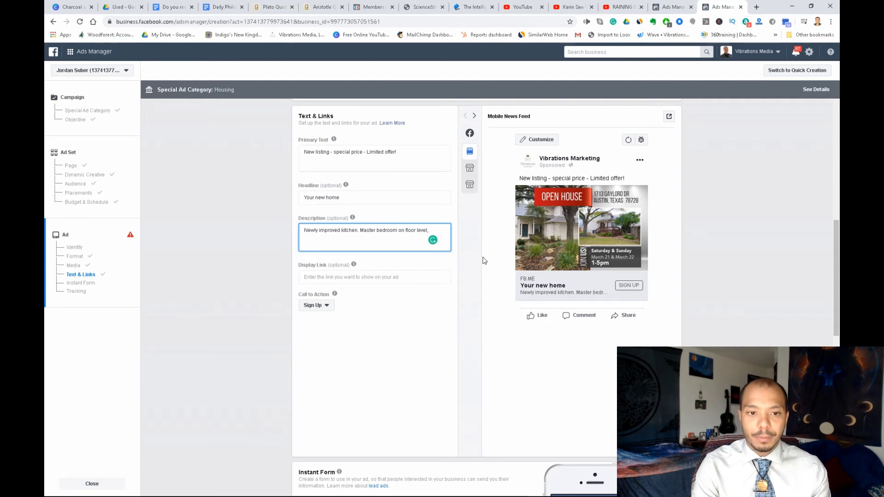
Step: Append the placeholder contact details "XXX-XXX-XXXX or email.com" to the ad's description
{"action": "type", "text": "XXX"}
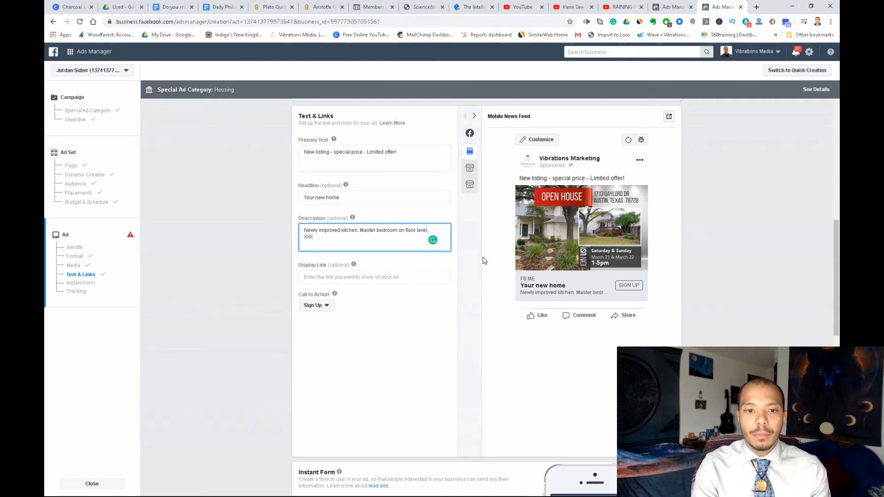
{"action": "type", "text": "-XXX-"}
{"action": "type", "text": "XXXX"}
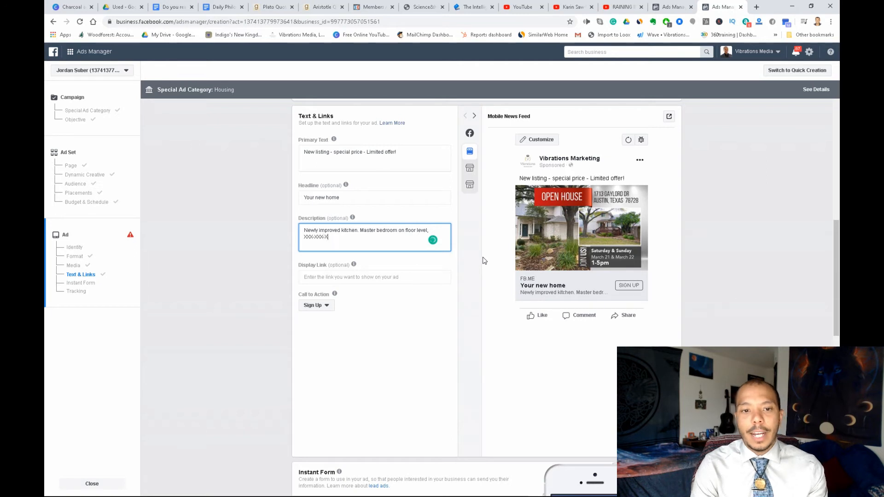
{"action": "type", "text": " or tex"}
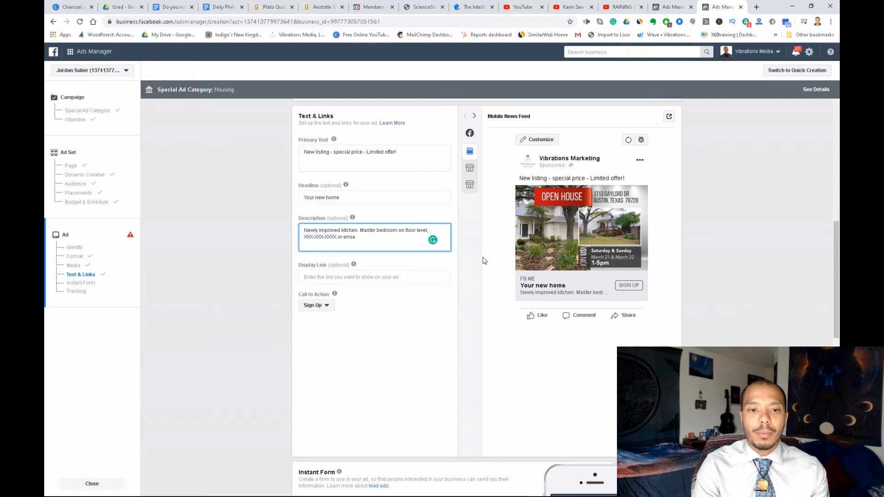
{"action": "type", "text": "ail.com"}
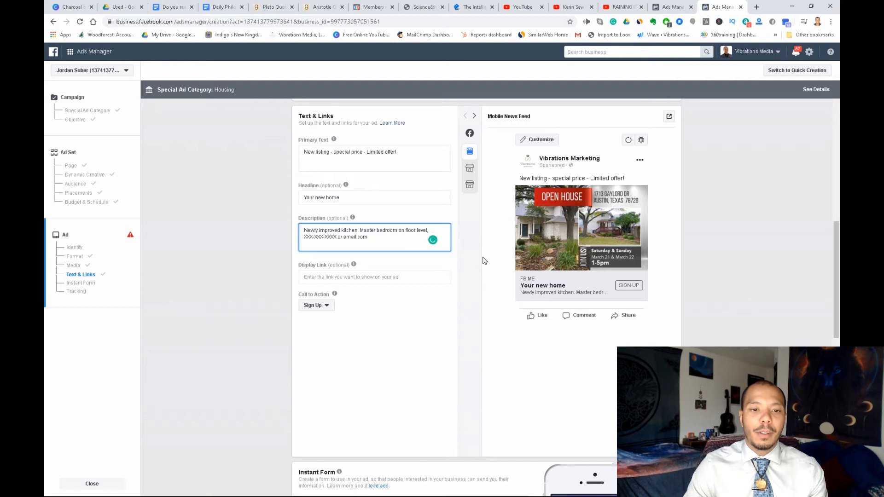
Step: Try "Sign up" as the ad's display link
{"action": "left_click", "coordinate": [342, 278]}
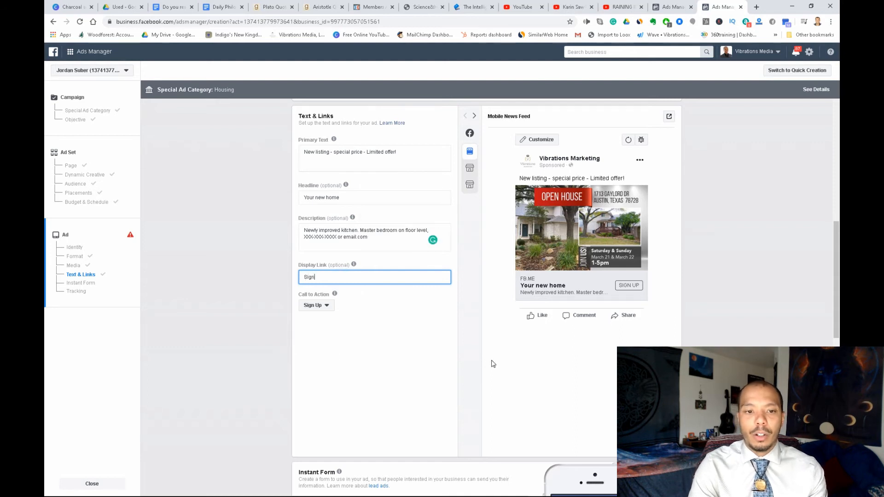
{"action": "type", "text": "Sign up"}
{"action": "key", "text": "BackSpace"}
{"action": "key", "text": "BackSpace"}
{"action": "key", "text": "BackSpace"}
{"action": "key", "text": "BackSpace"}
{"action": "key", "text": "BackSpace"}
{"action": "key", "text": "BackSpace"}
{"action": "key", "text": "BackSpace"}
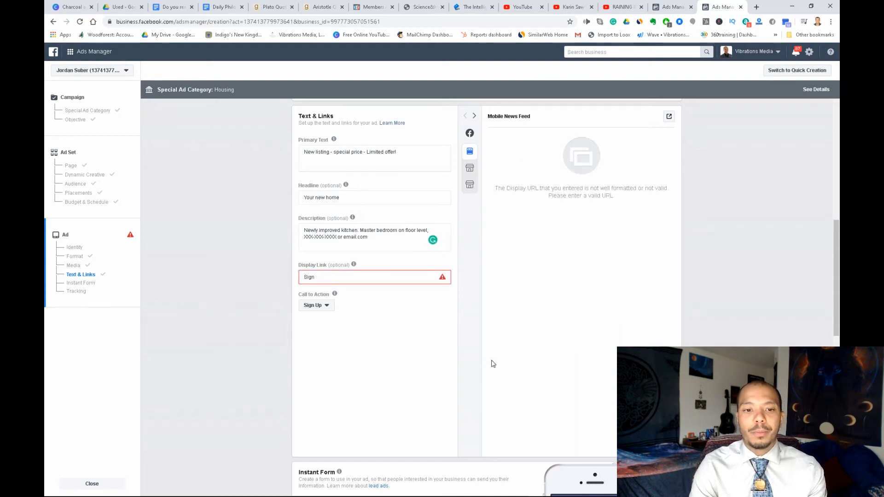
Step: Try "Learn more" as the ad's display link and clear the field
{"action": "type", "text": "Learn more"}
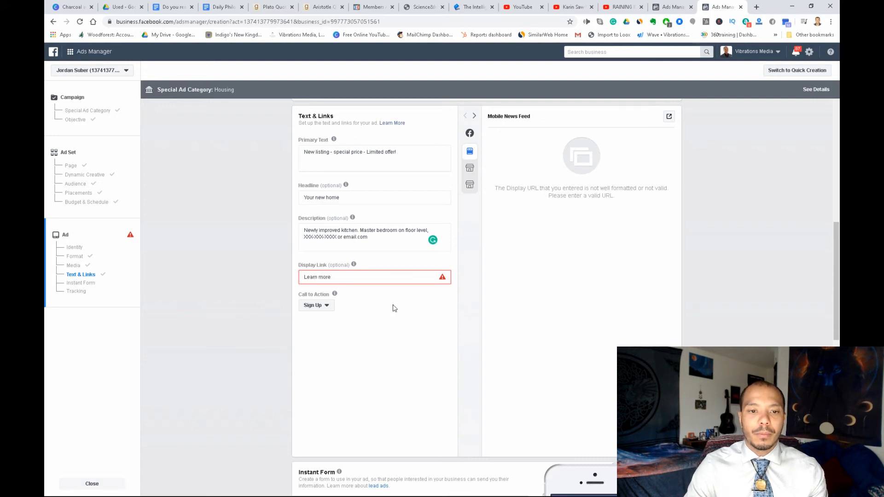
{"action": "left_click", "coordinate": [375, 324]}
{"action": "left_click", "coordinate": [357, 280]}
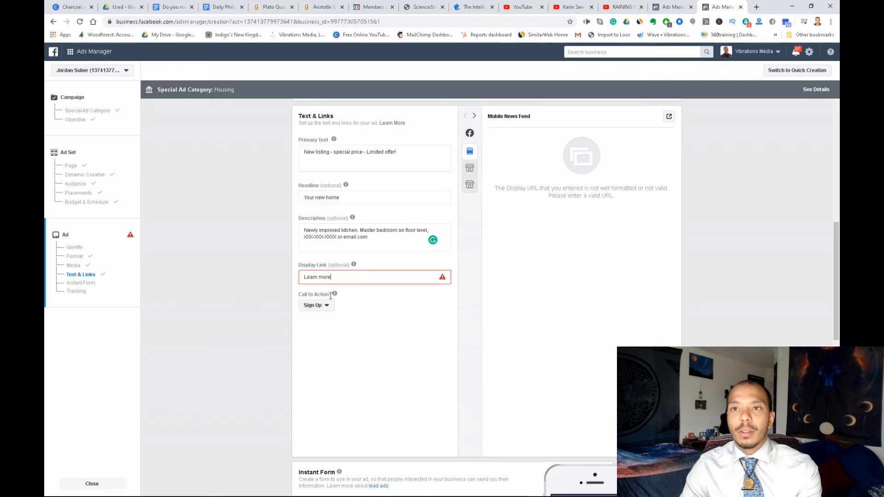
{"action": "triple_click", "coordinate": [347, 276]}
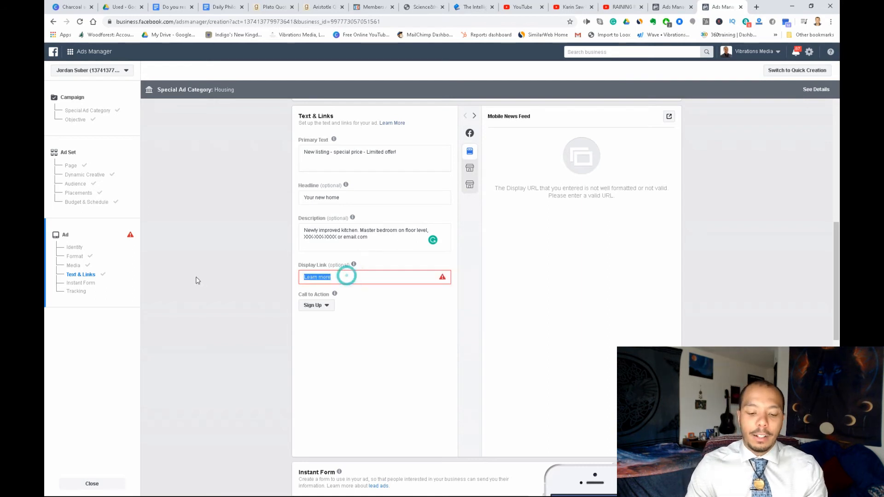
{"action": "key", "text": "BackSpace"}
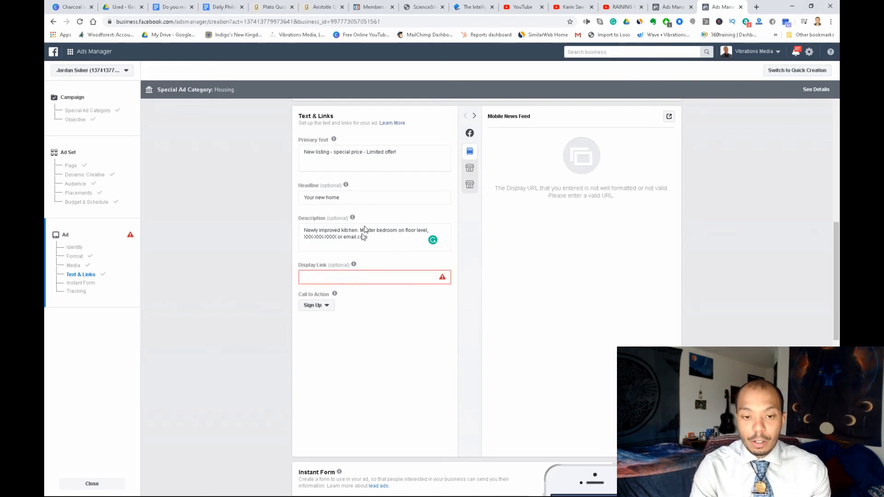
Step: Enter "yourhouse.com" as the ad's display link and set the call to action to Learn More
{"action": "left_click", "coordinate": [349, 280]}
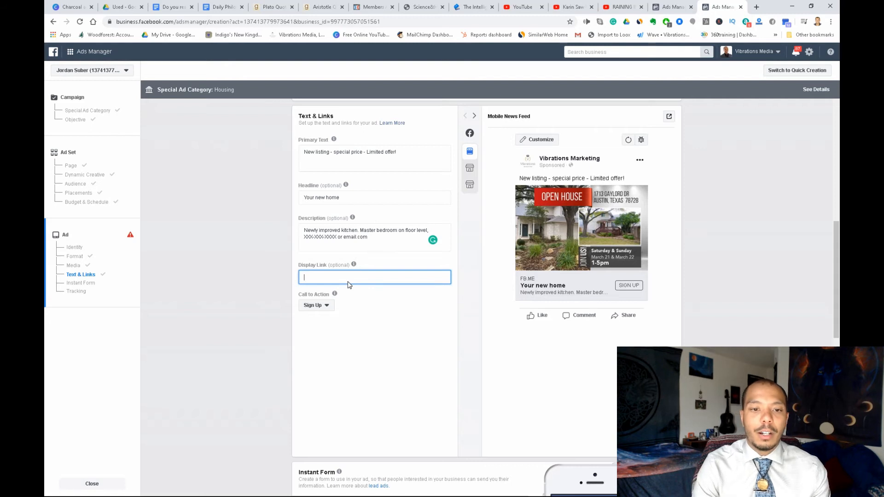
{"action": "type", "text": "yourhouse.com"}
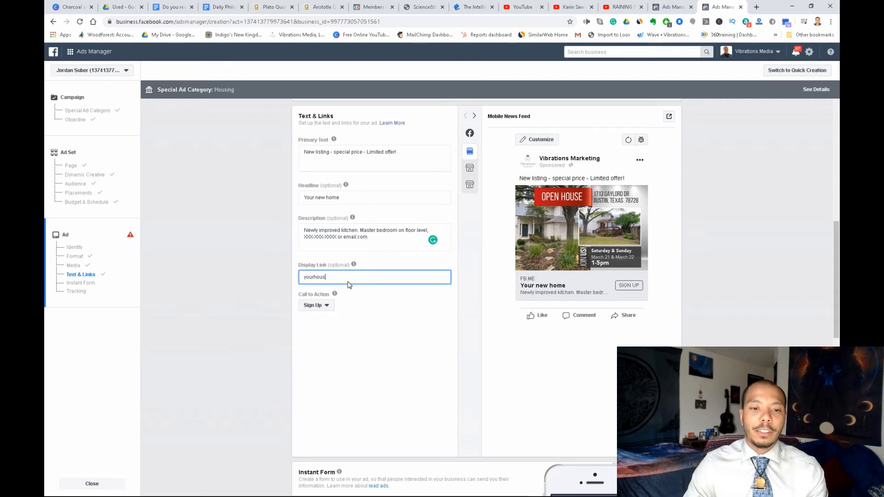
{"action": "left_click", "coordinate": [340, 255]}
{"action": "left_click", "coordinate": [314, 305]}
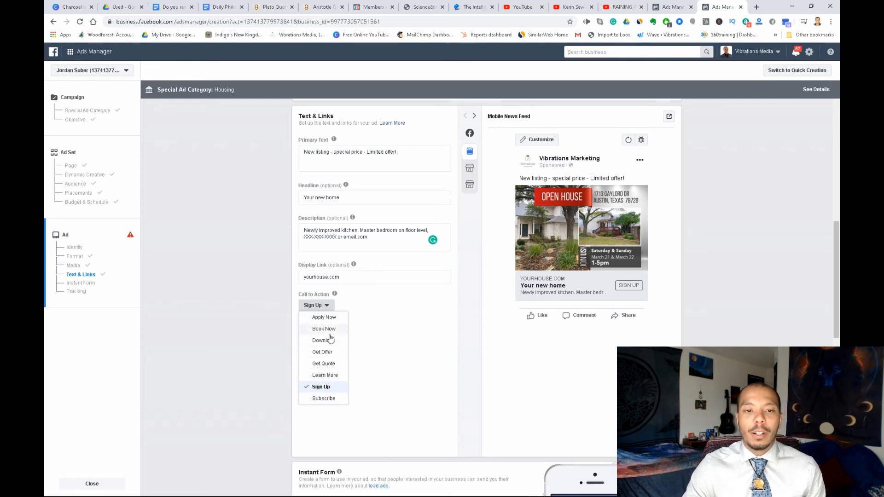
{"action": "left_click", "coordinate": [326, 376]}
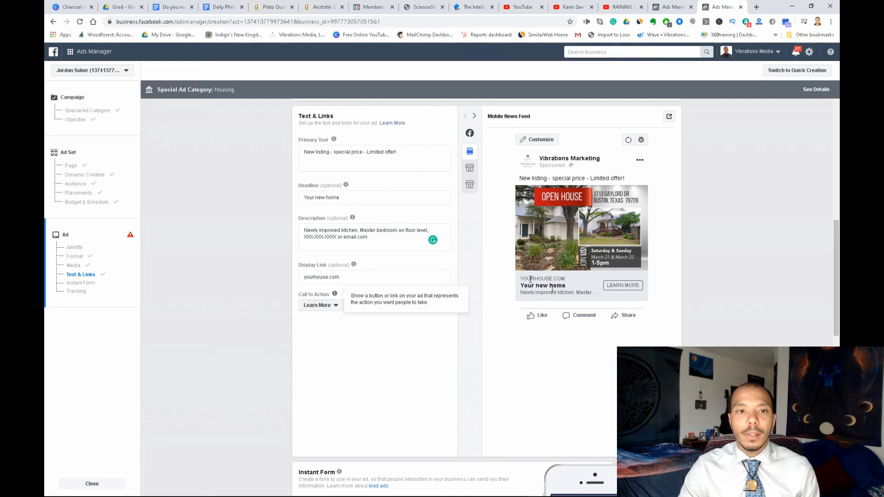
Step: Start a new instant form, examine the question types that can be added, including the demographic questions, and discard the form
{"action": "scroll", "coordinate": [493, 274], "scroll_direction": "down", "scroll_amount": 8}
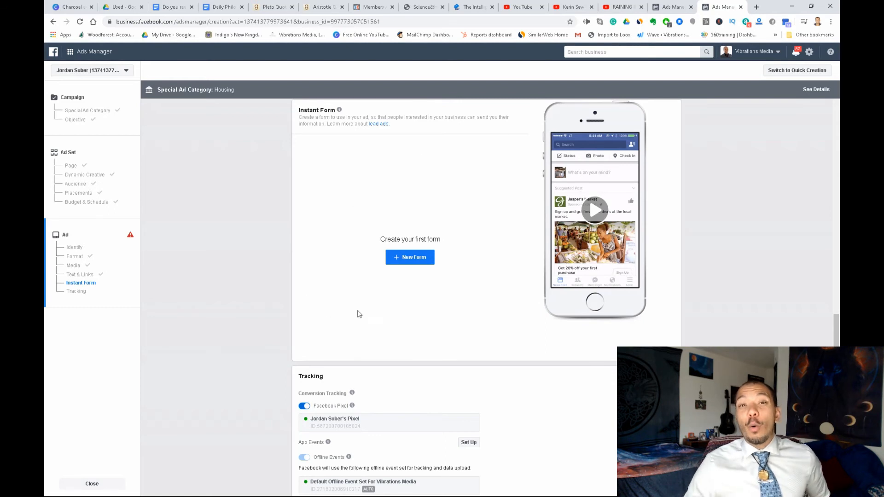
{"action": "left_click", "coordinate": [418, 259]}
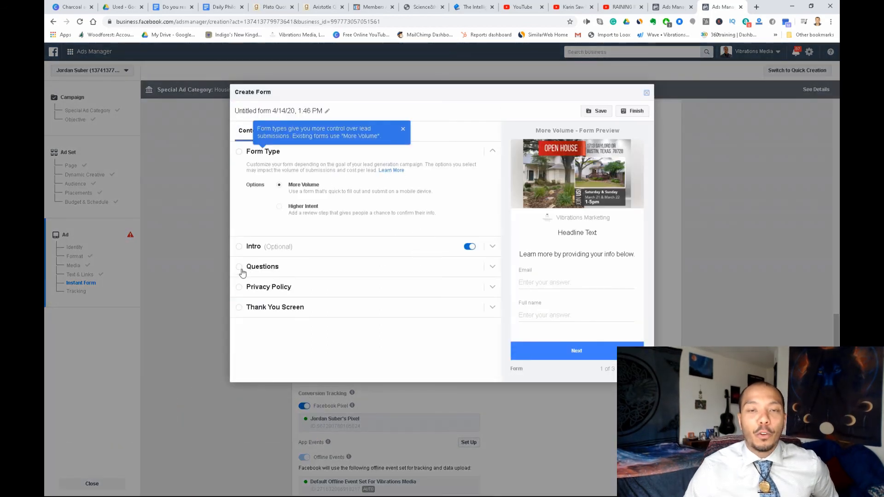
{"action": "left_click", "coordinate": [242, 269]}
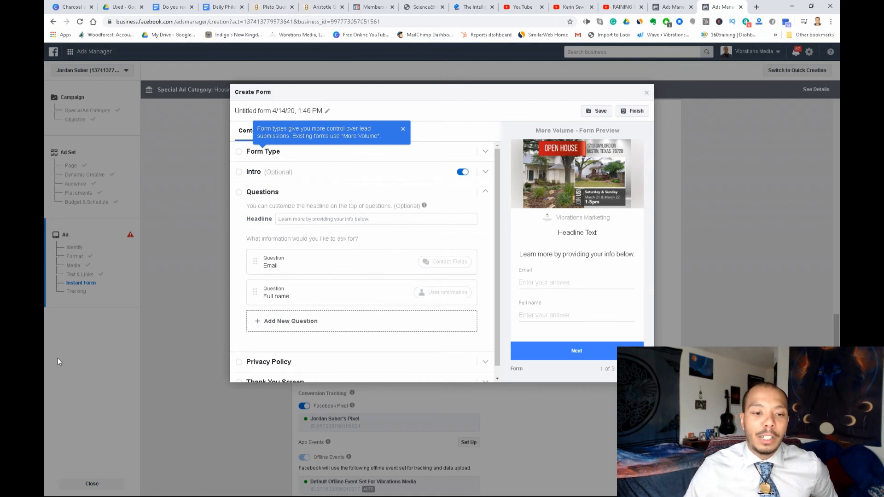
{"action": "left_click", "coordinate": [292, 325]}
{"action": "mouse_move", "coordinate": [314, 380]}
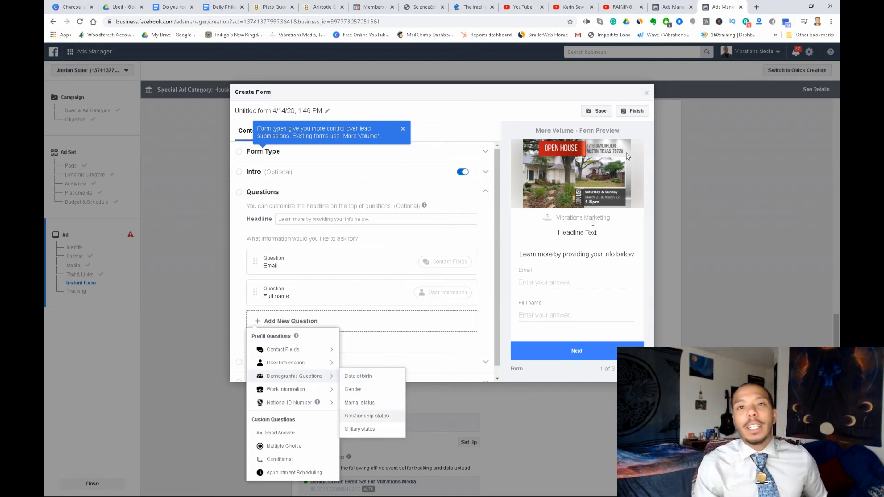
{"action": "left_click", "coordinate": [646, 95]}
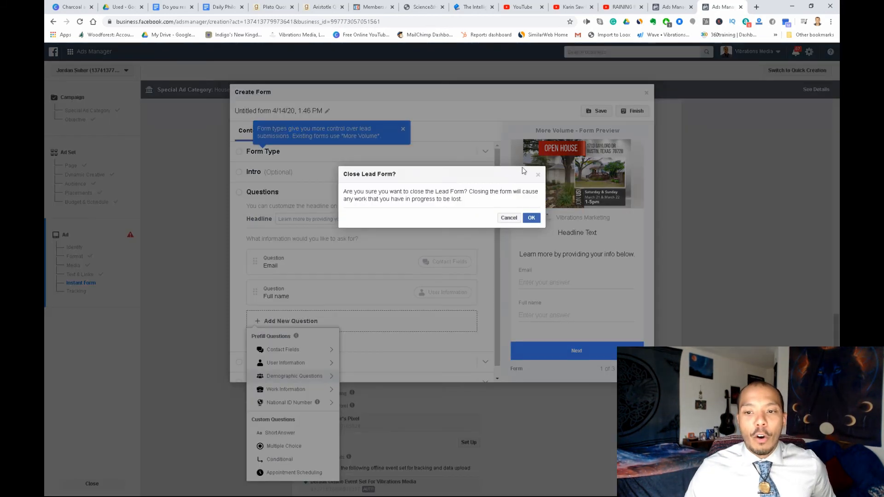
{"action": "left_click", "coordinate": [531, 218]}
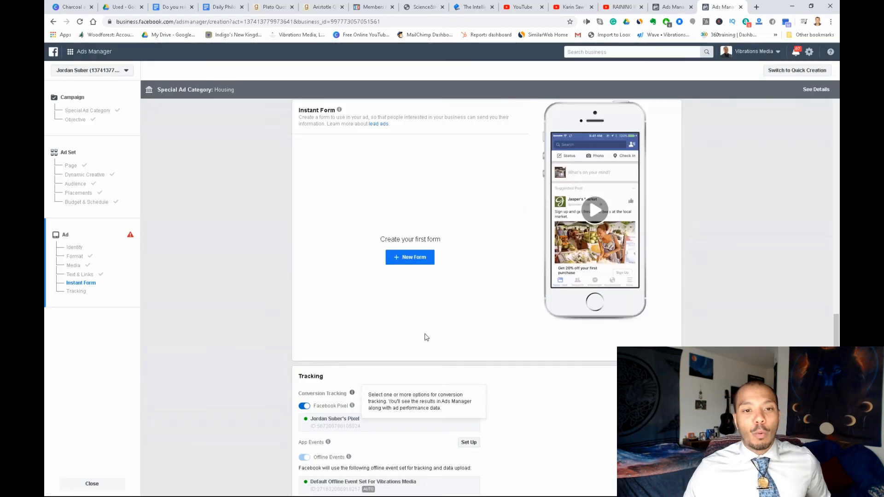
Step: Review the ad preview, the tracking settings and the error section at the end of the ad setup
{"action": "scroll", "coordinate": [718, 217], "scroll_direction": "up", "scroll_amount": 2}
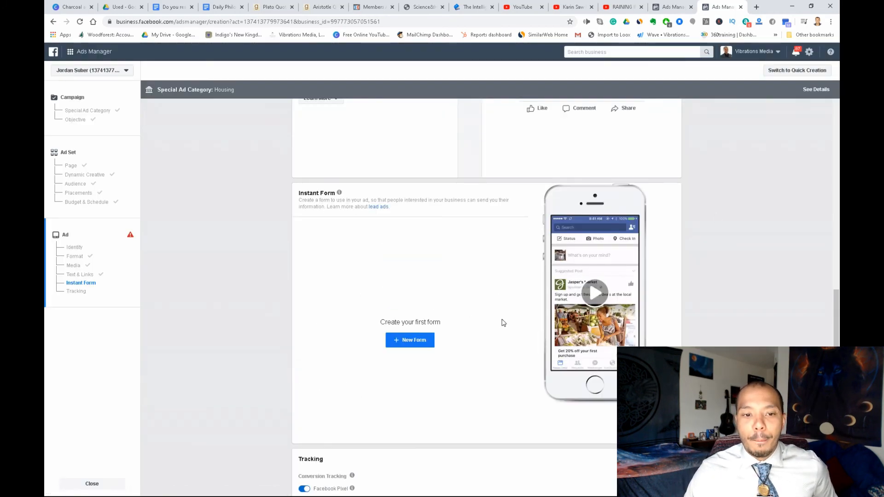
{"action": "scroll", "coordinate": [578, 350], "scroll_direction": "up", "scroll_amount": 3}
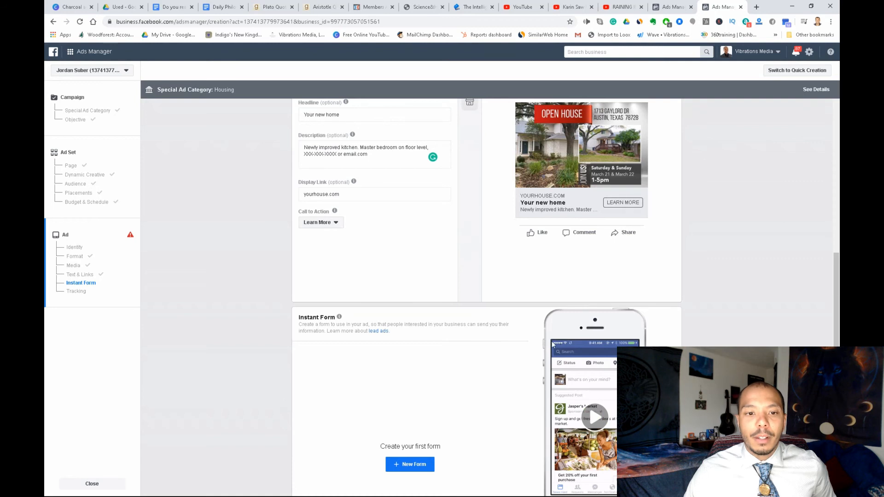
{"action": "scroll", "coordinate": [553, 344], "scroll_direction": "up", "scroll_amount": 2}
{"action": "scroll", "coordinate": [539, 353], "scroll_direction": "down", "scroll_amount": 10}
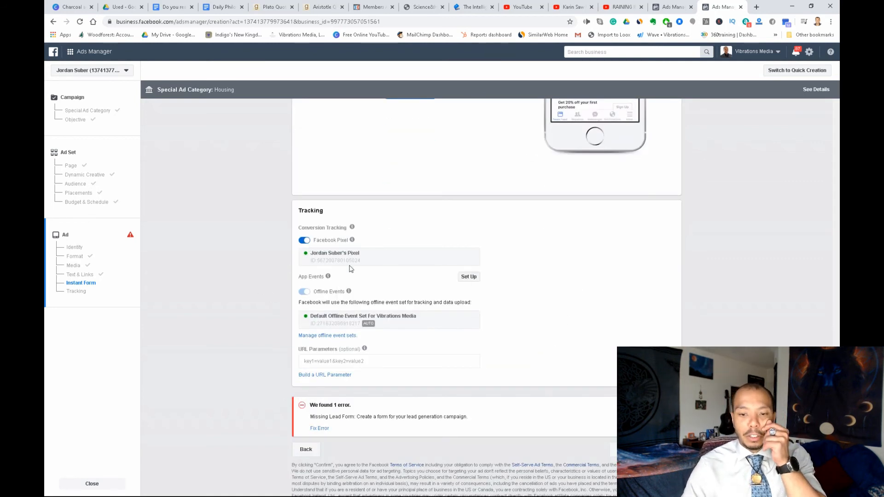
{"action": "scroll", "coordinate": [403, 320], "scroll_direction": "down", "scroll_amount": 1}
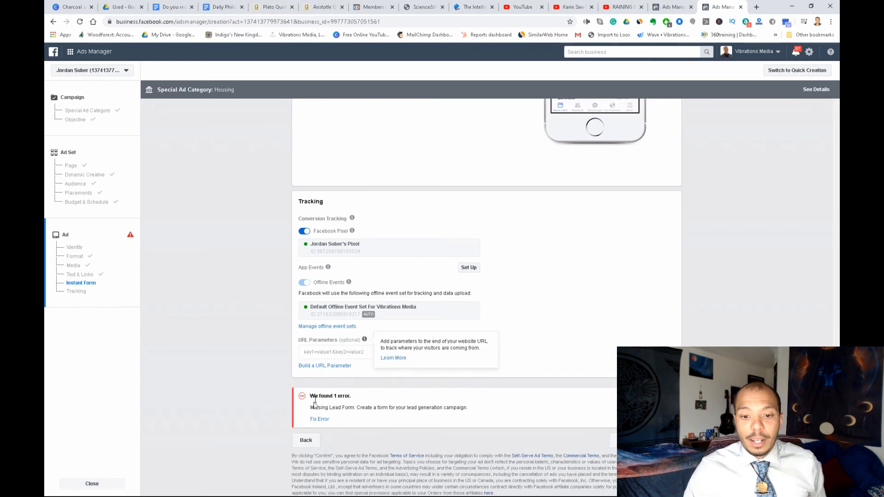